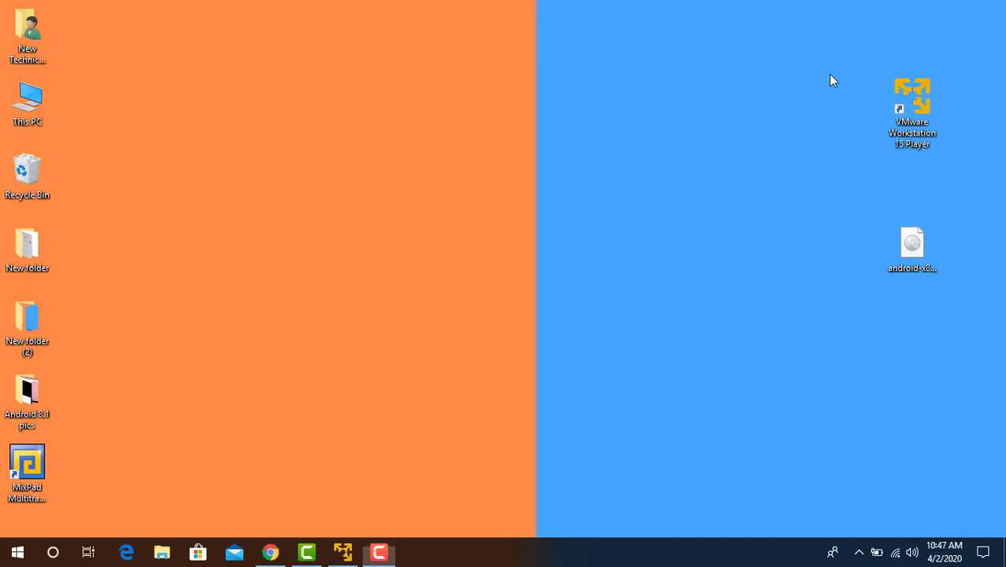
Step: Bring Chrome forward and scroll the OSDN Android-x86 Release 8.1 page to its file list
drag(828, 75, 968, 307)
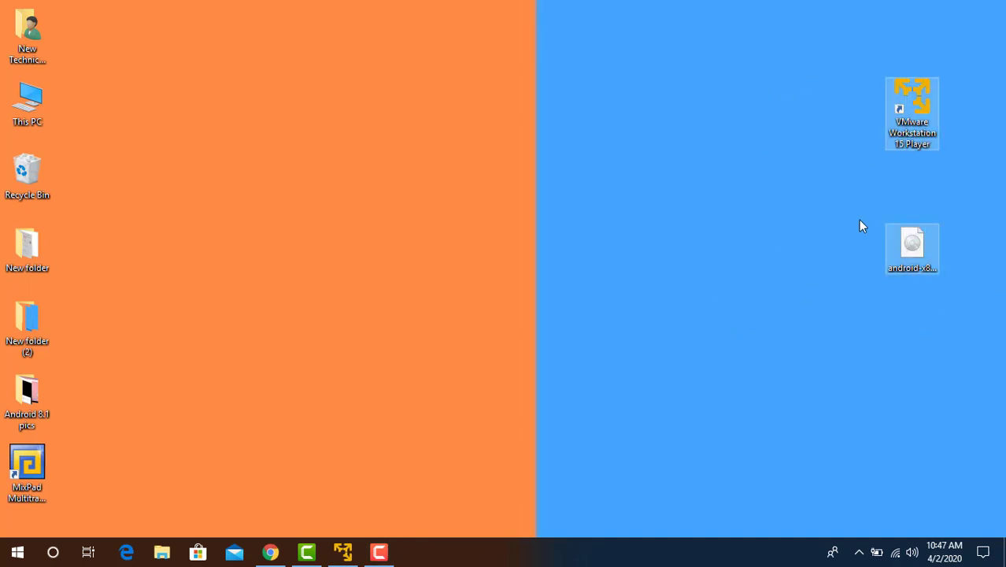
click(272, 552)
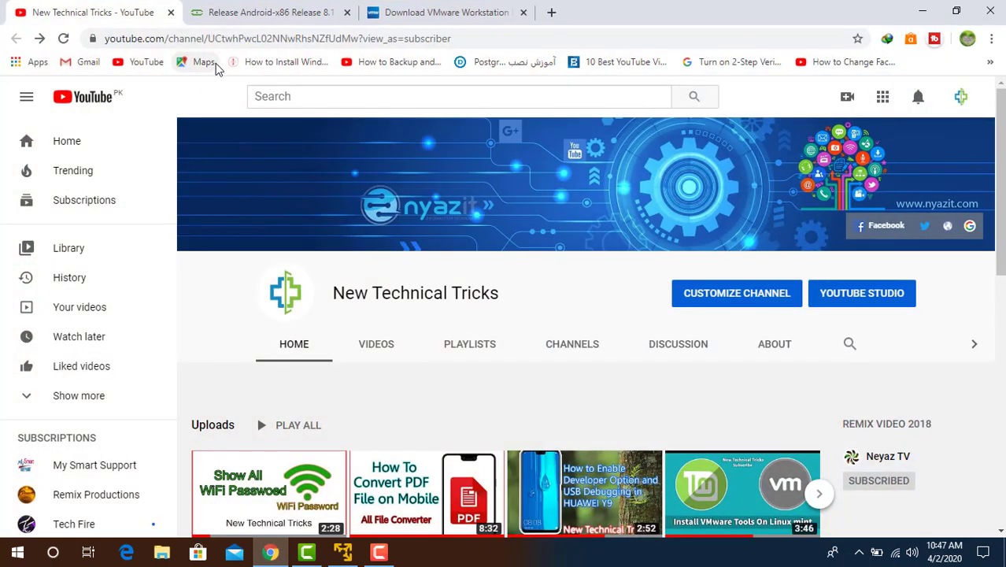
click(252, 10)
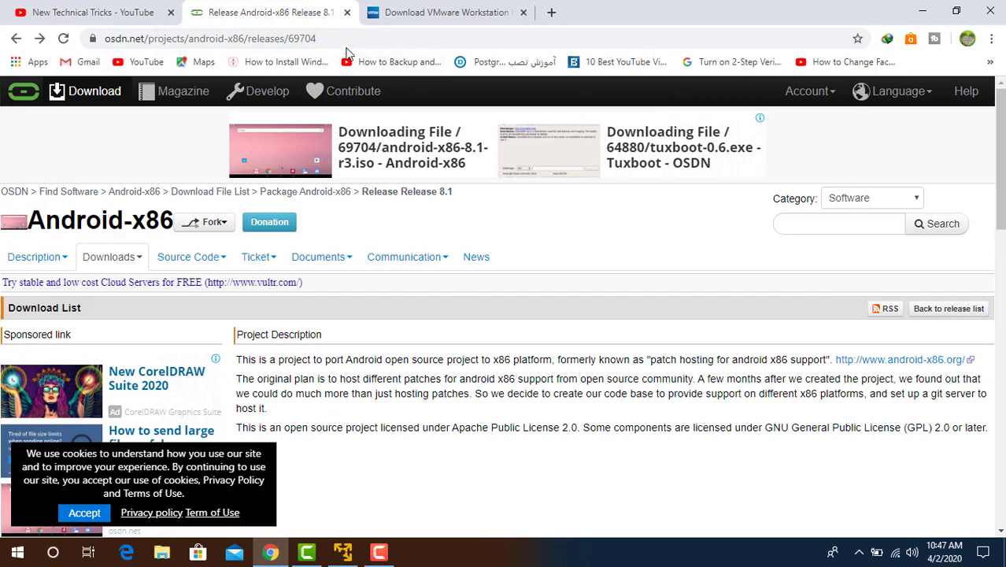
scroll(1000, 197, down, 2)
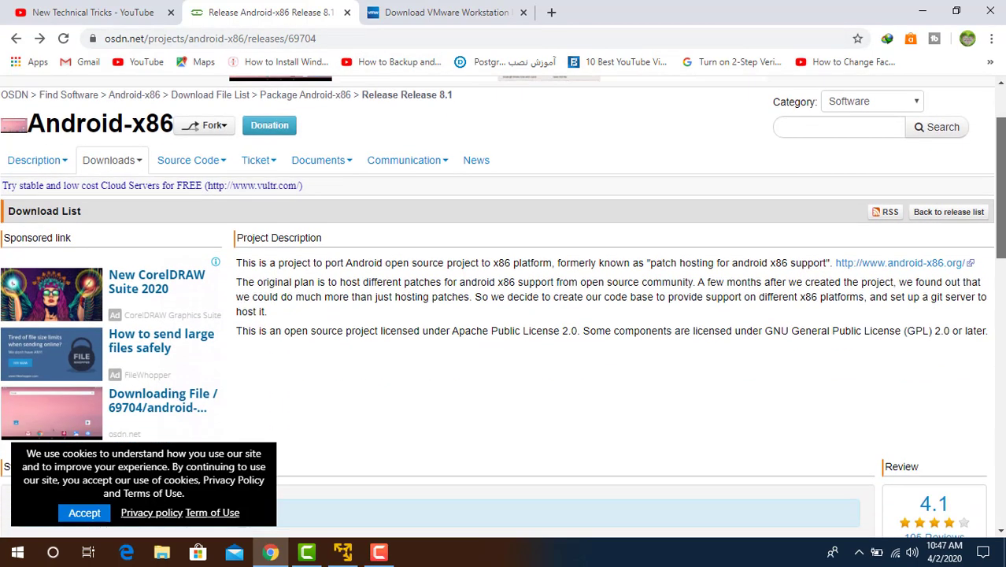
scroll(503, 307, up, 2)
scroll(504, 307, down, 4)
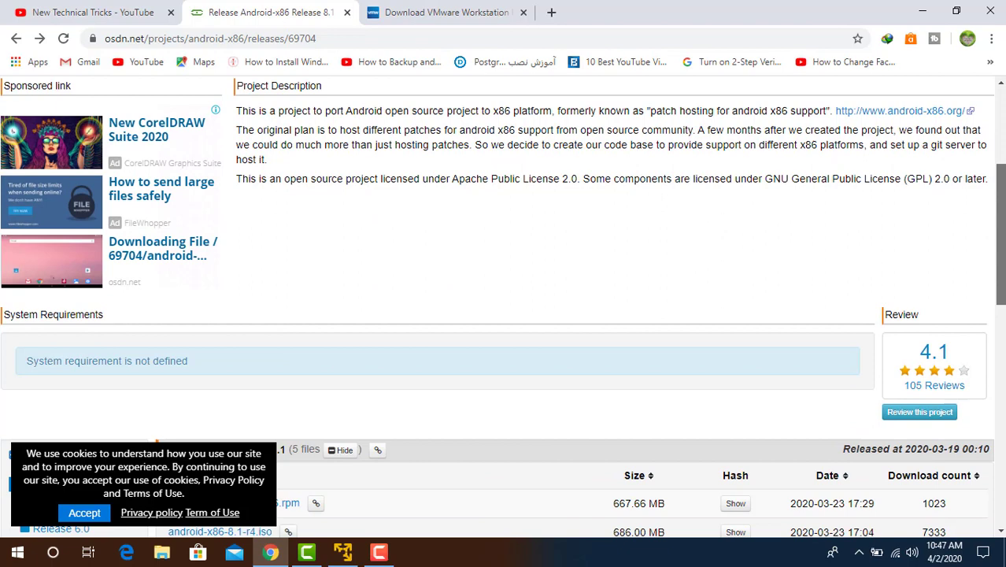
scroll(310, 322, down, 2)
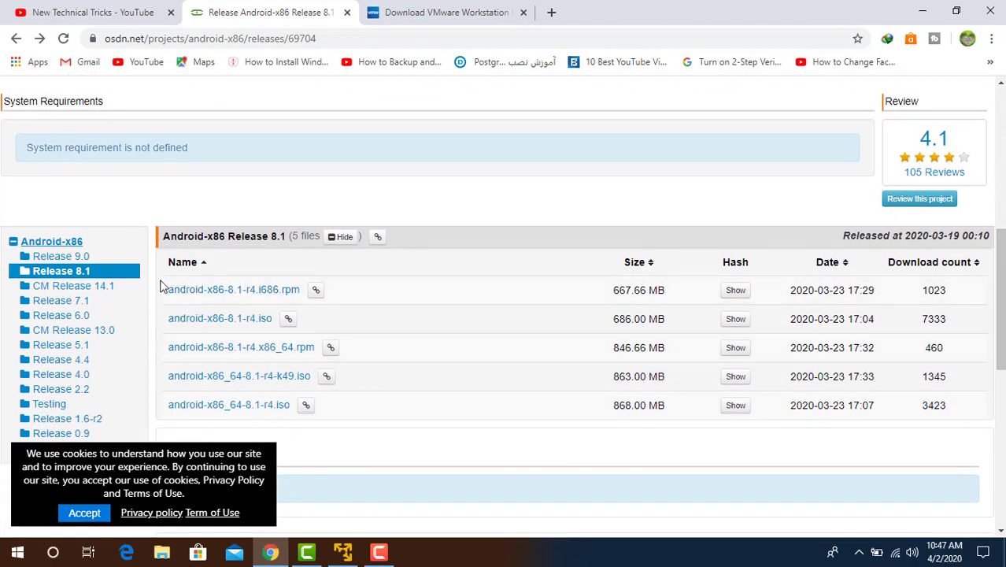
Step: Start downloading android-x86-8.1-r4.i686.rpm, then pause, cancel it and close the downloads bar
click(204, 291)
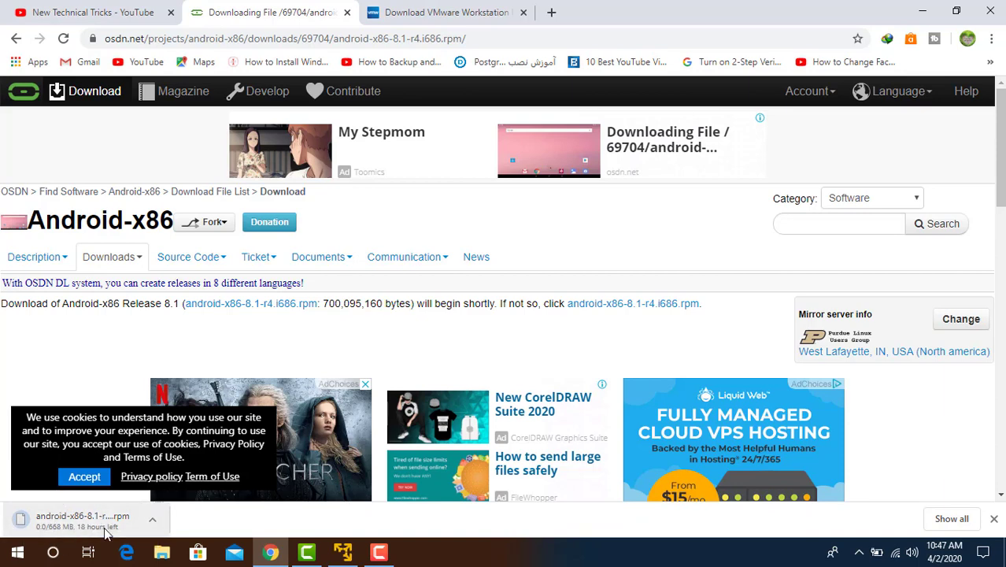
click(153, 523)
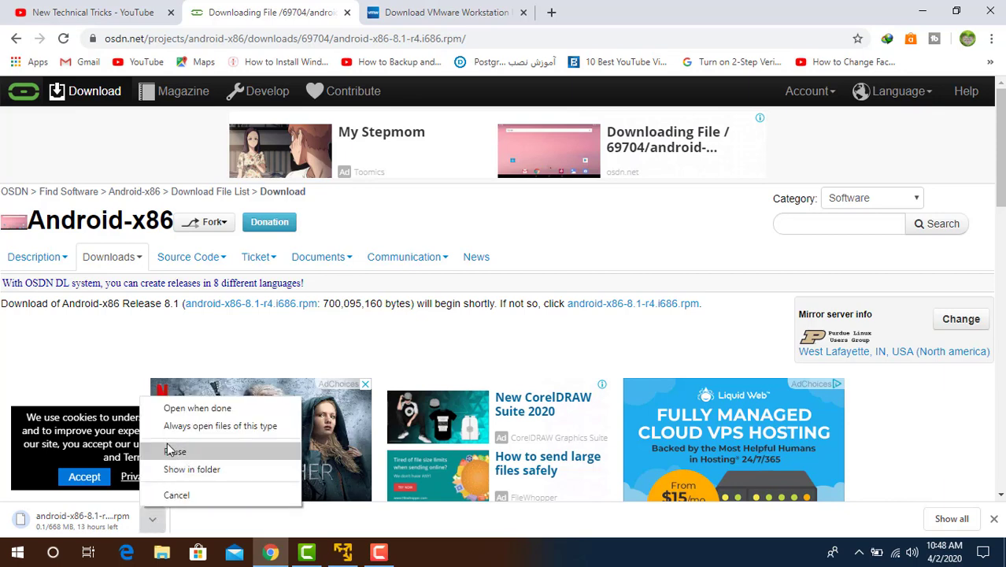
click(173, 451)
click(155, 516)
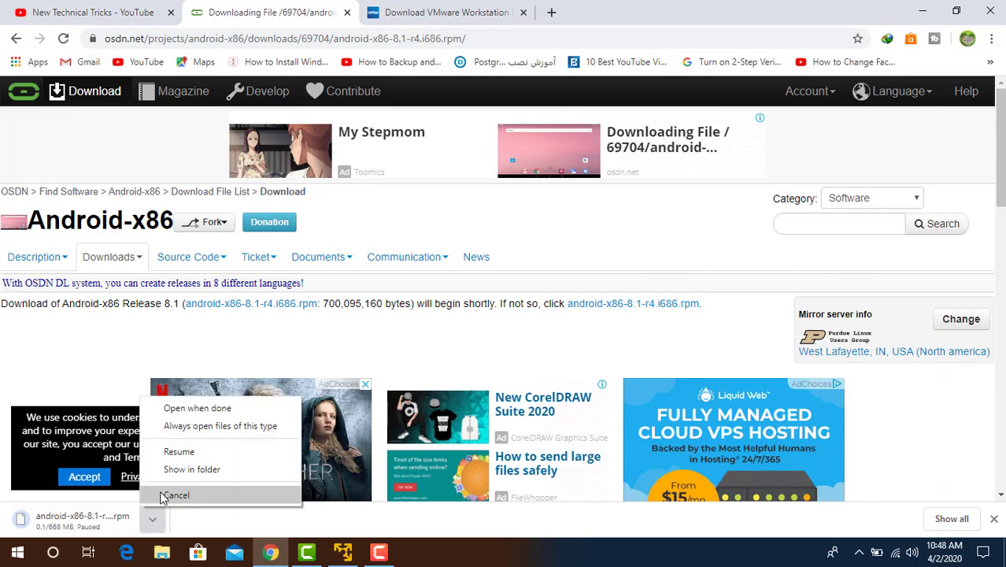
click(167, 495)
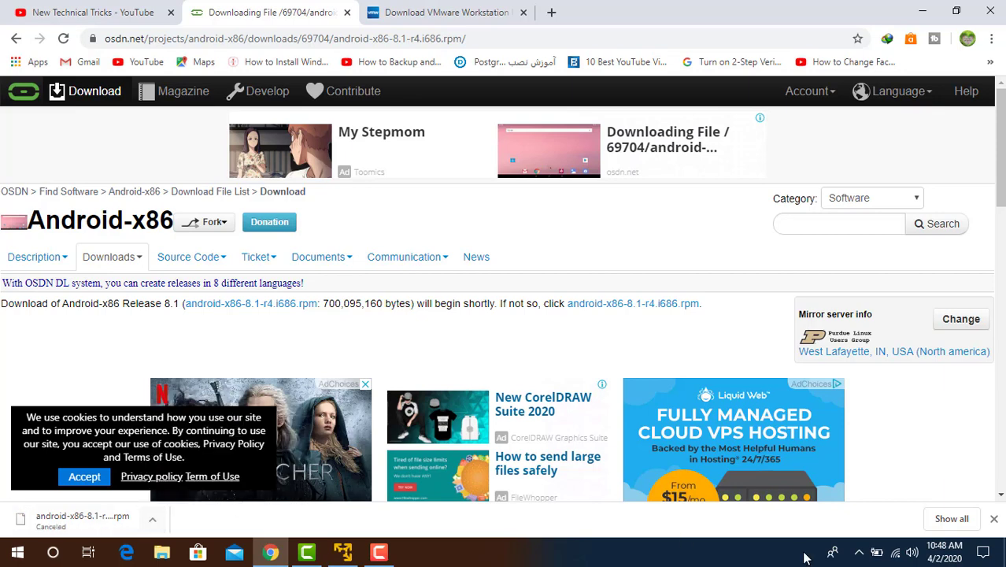
click(995, 522)
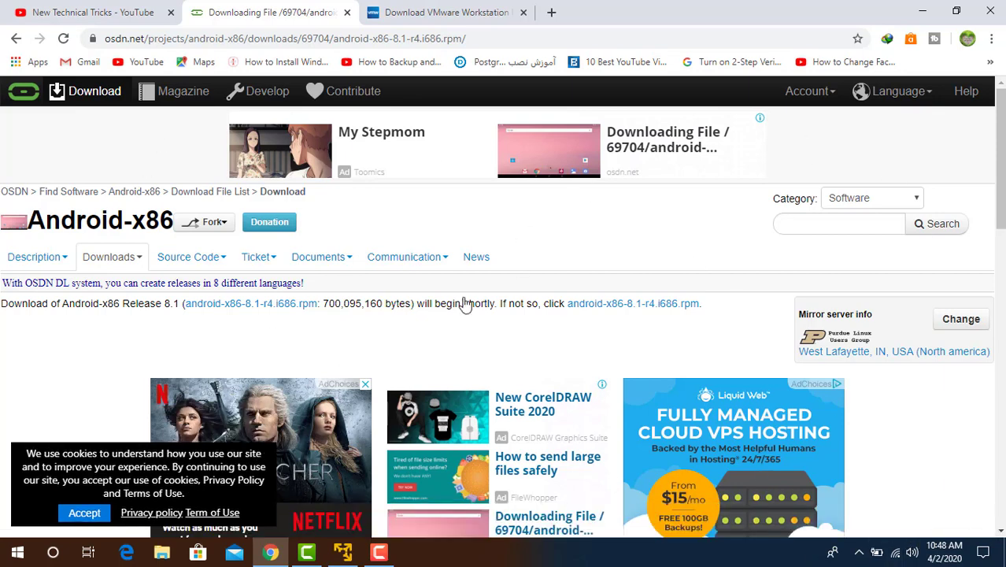
Step: Start the VMware Workstation 15.5 Player for Windows download in IDM, then pause and cancel it
click(408, 6)
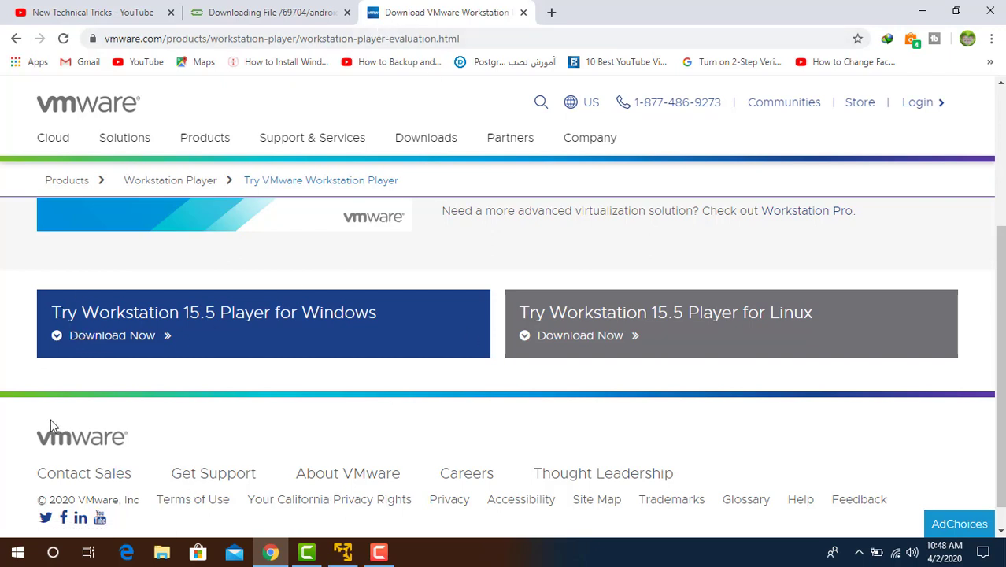
click(110, 339)
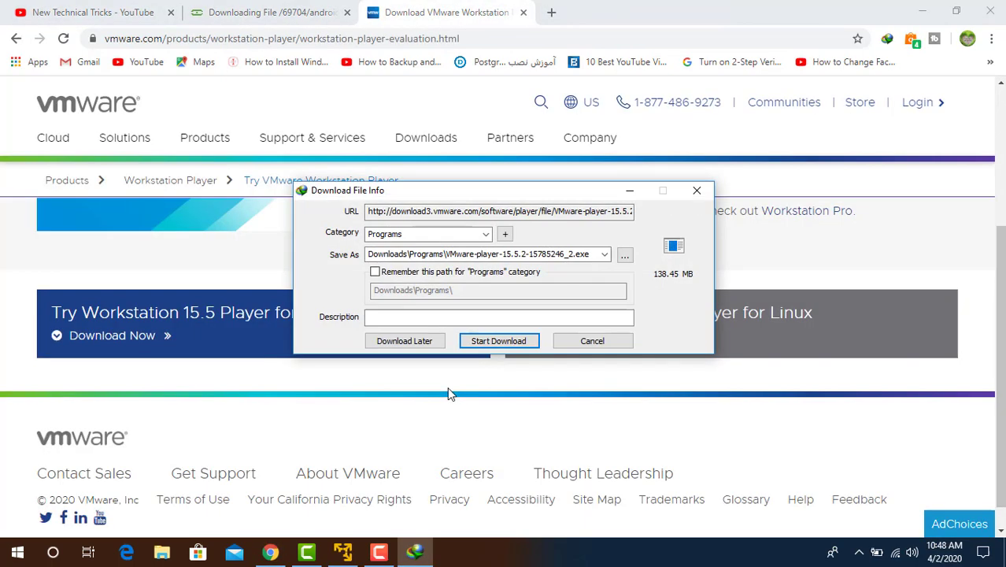
click(496, 341)
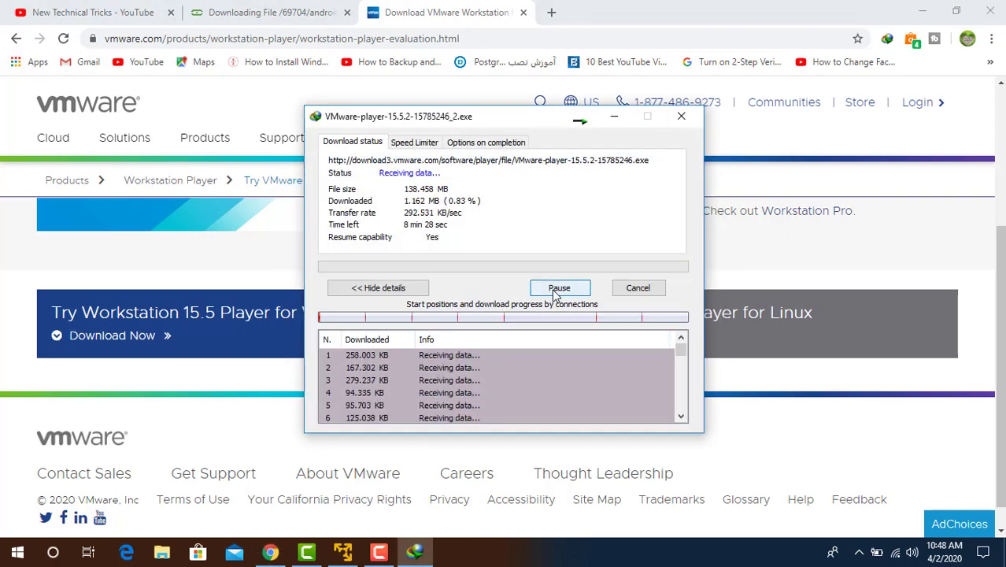
click(554, 290)
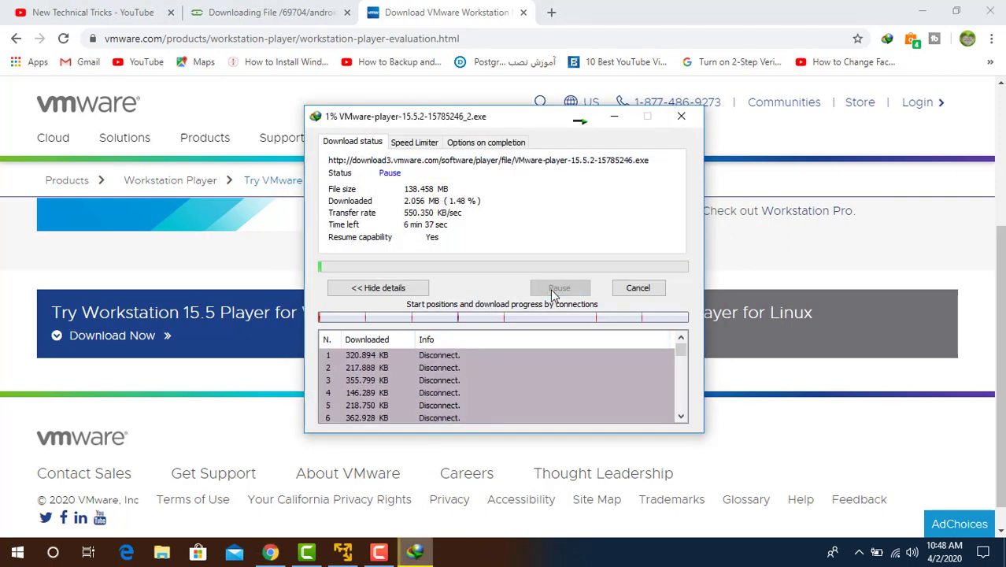
click(632, 292)
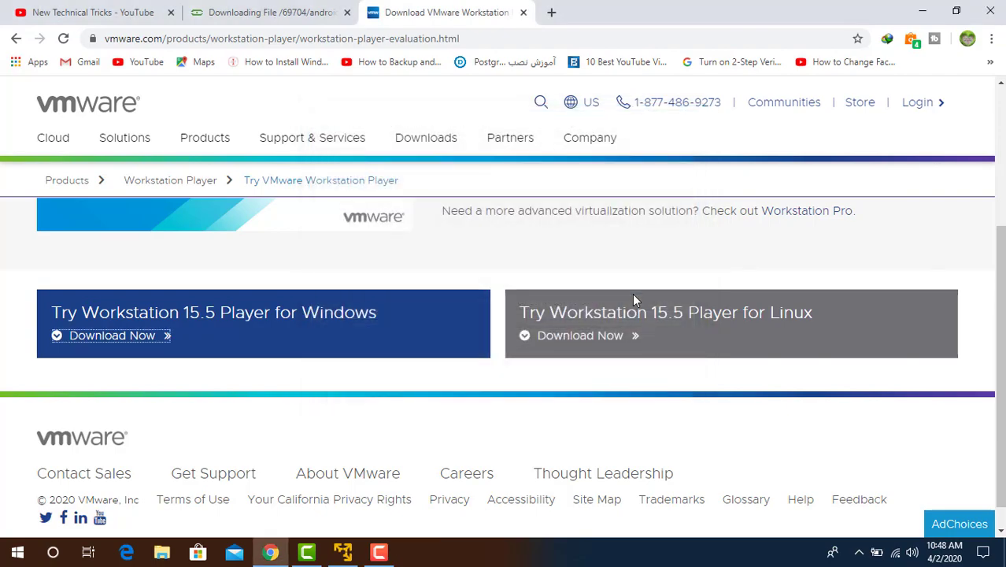
Step: Minimize Chrome, launch VMware Workstation 15 Player from the desktop shortcut, and center its window
click(921, 10)
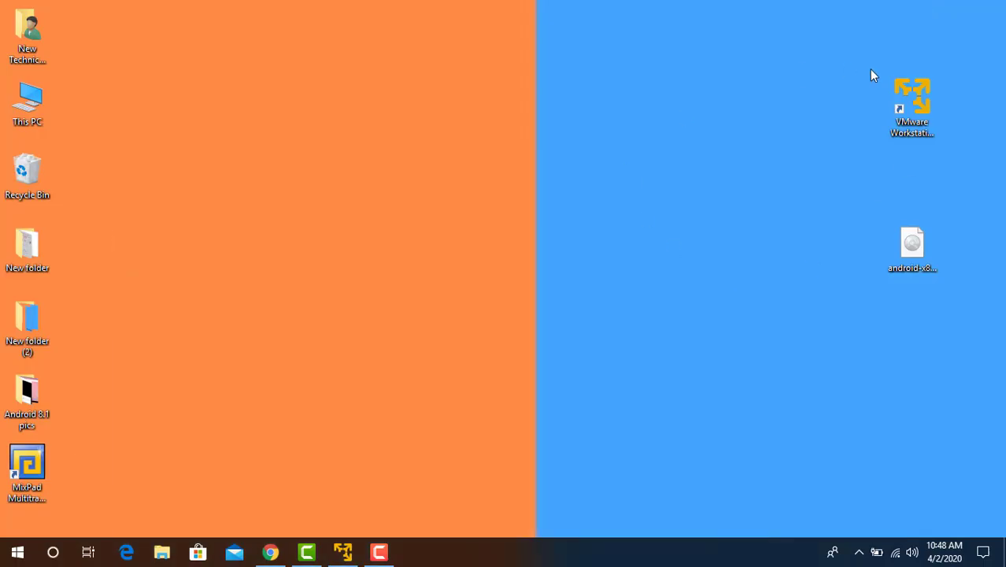
drag(845, 39, 985, 392)
click(795, 154)
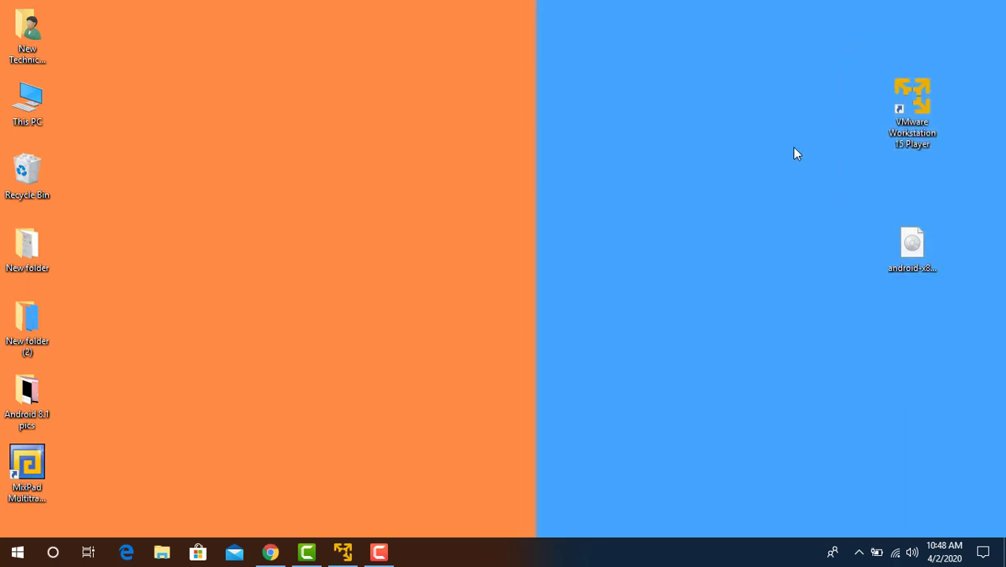
double_click(909, 113)
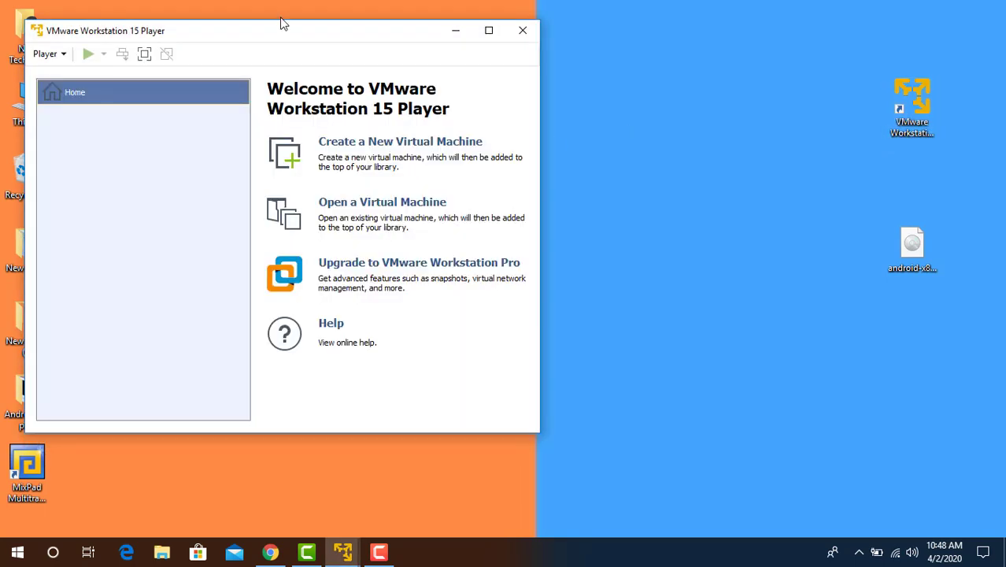
drag(282, 33, 461, 49)
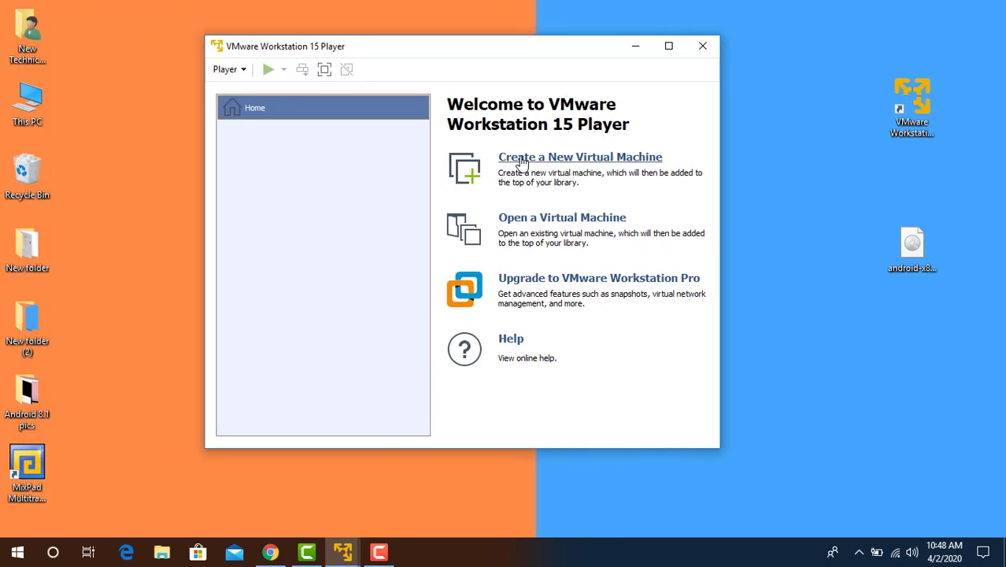
Step: Start a new virtual machine using the android-x86_64-8.1-r4 image as the installer disc
click(521, 159)
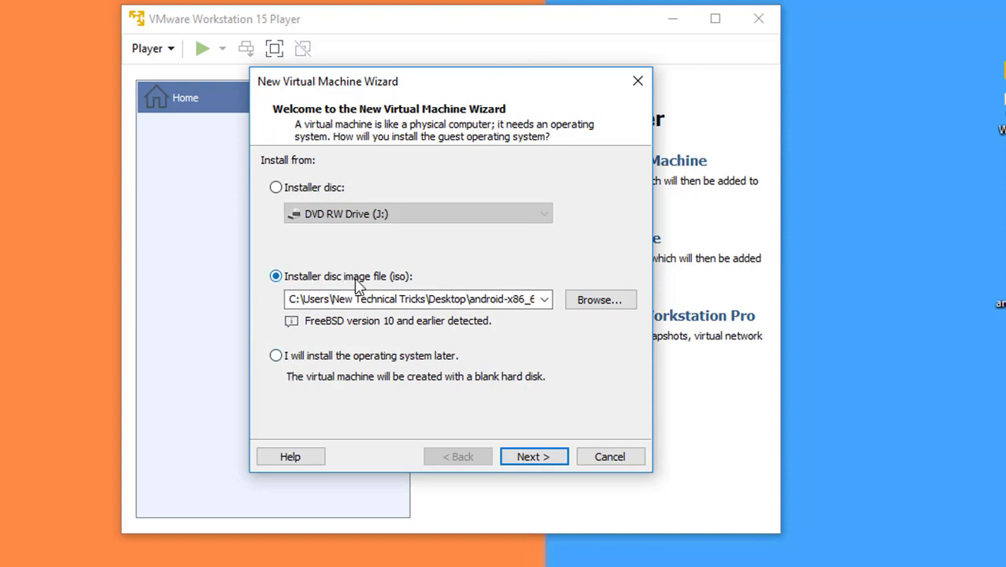
click(591, 307)
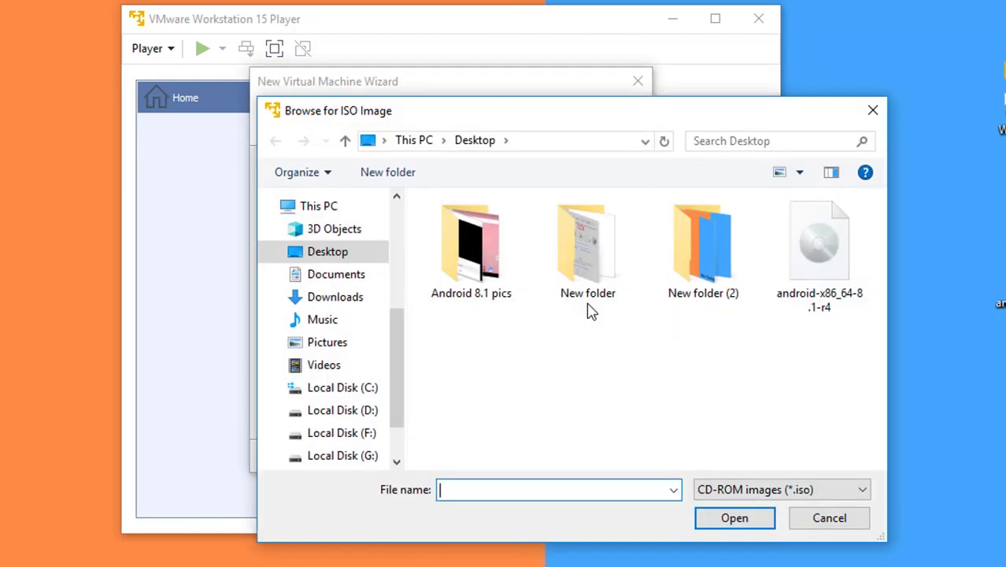
double_click(834, 262)
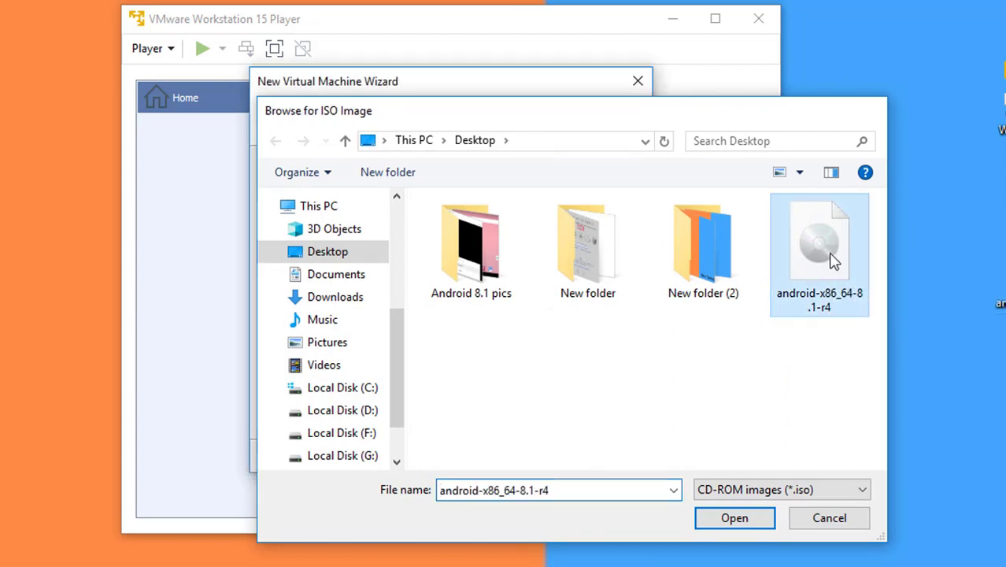
click(529, 456)
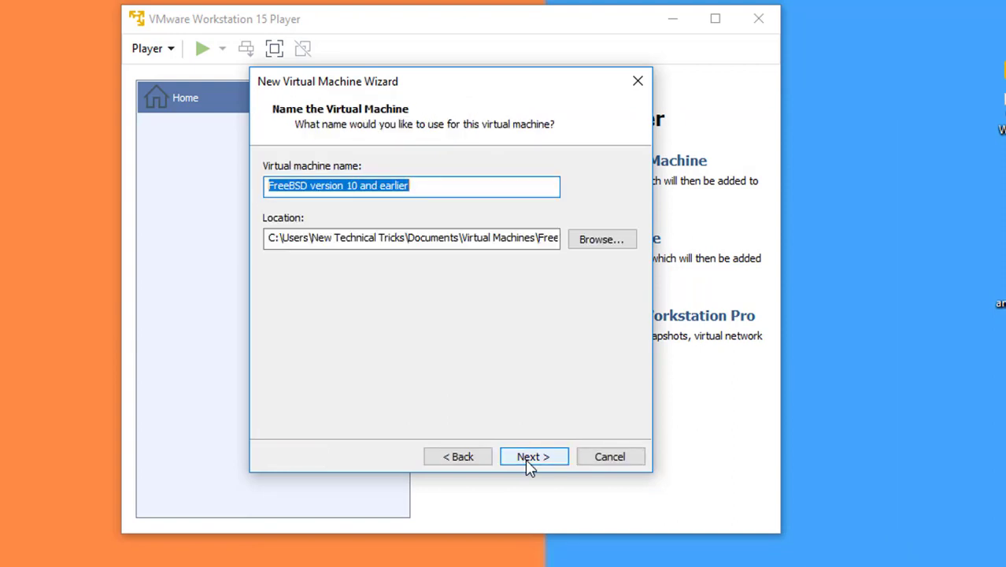
Step: Name the machine 'android 8.1' and keep the default Virtual Machines folder
text(android 8.1)
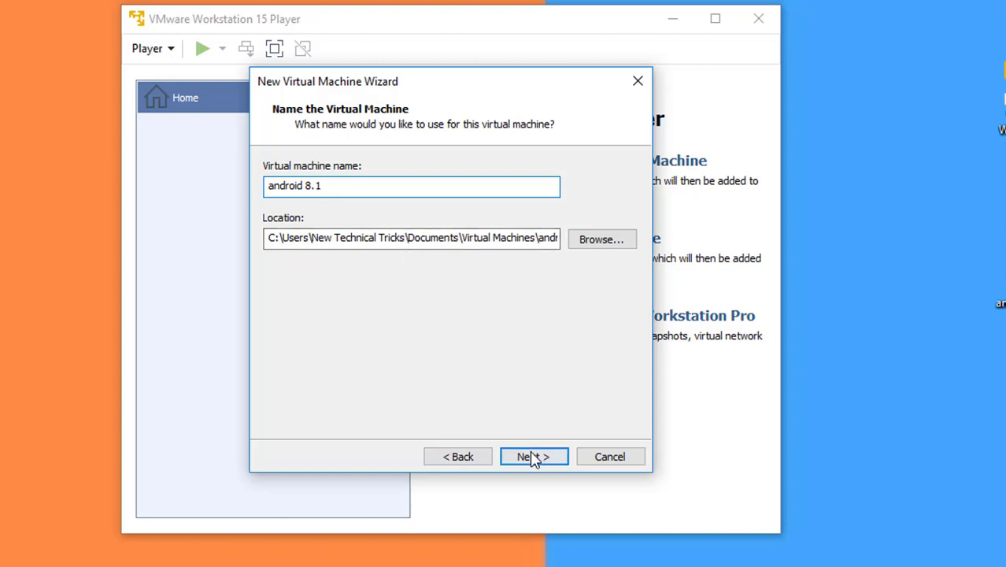
click(596, 240)
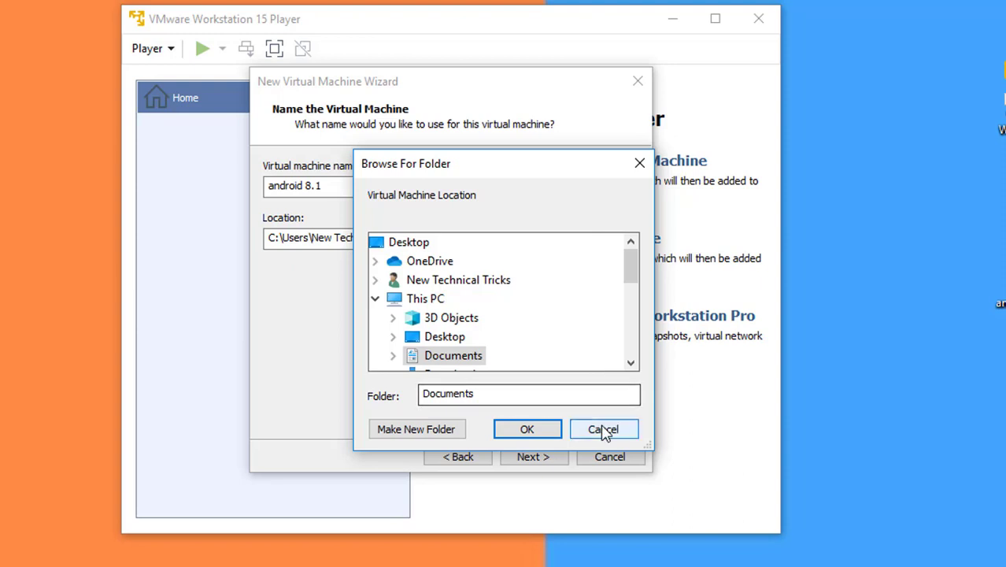
drag(630, 272, 634, 331)
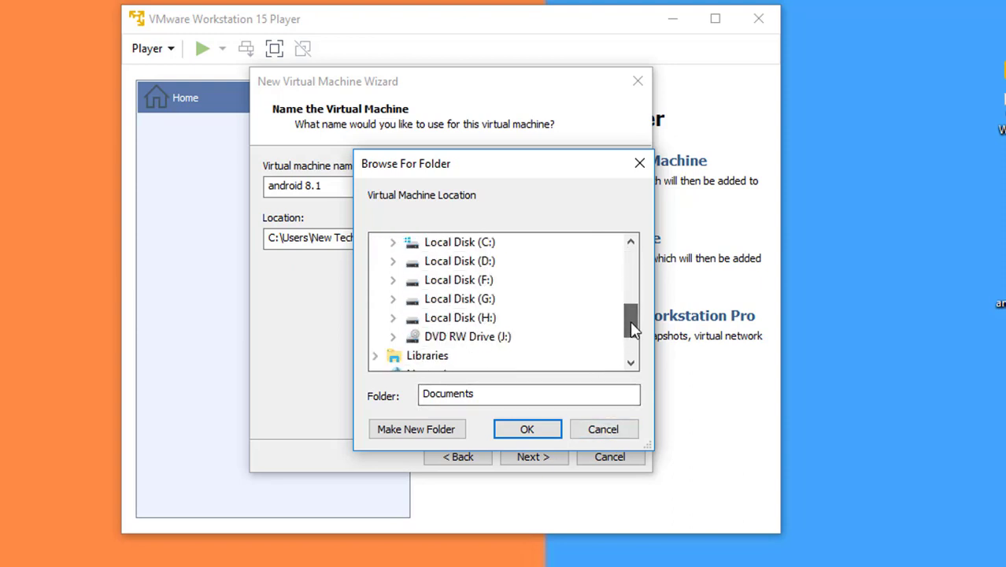
click(608, 433)
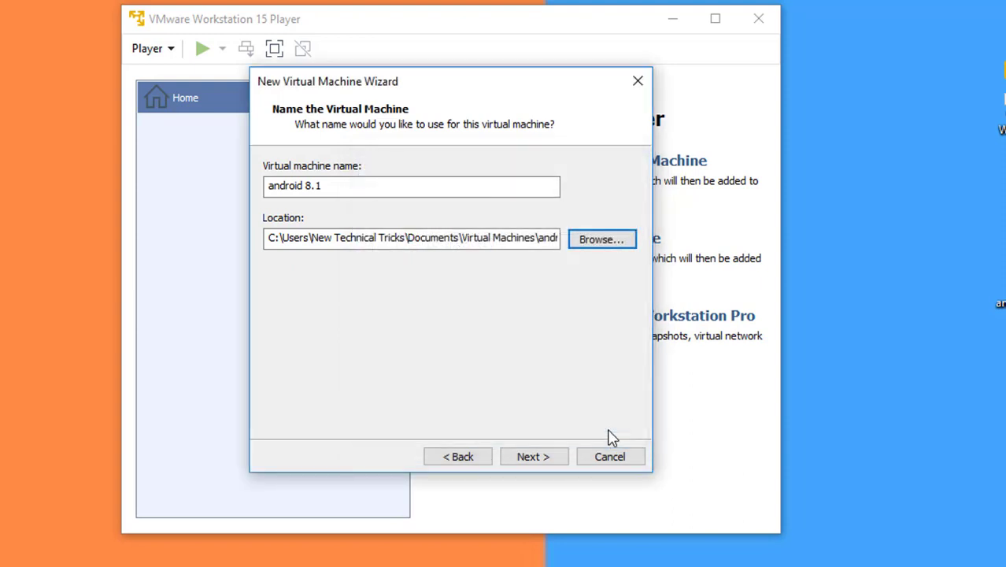
Step: Keep the 20.0 GB disk size, store the disk as a single file, and reach the summary
click(531, 458)
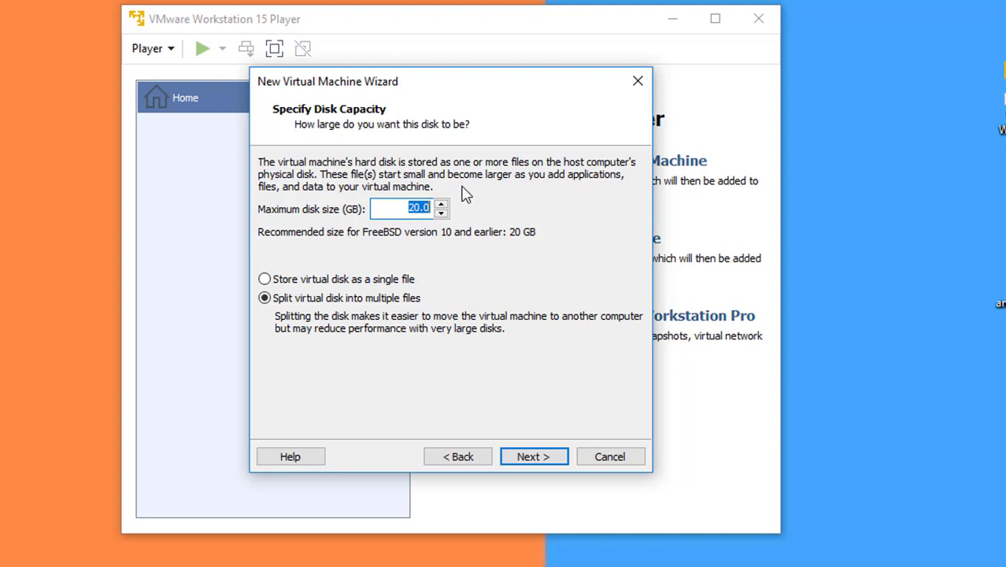
click(399, 208)
drag(399, 208, 418, 208)
click(399, 209)
click(265, 281)
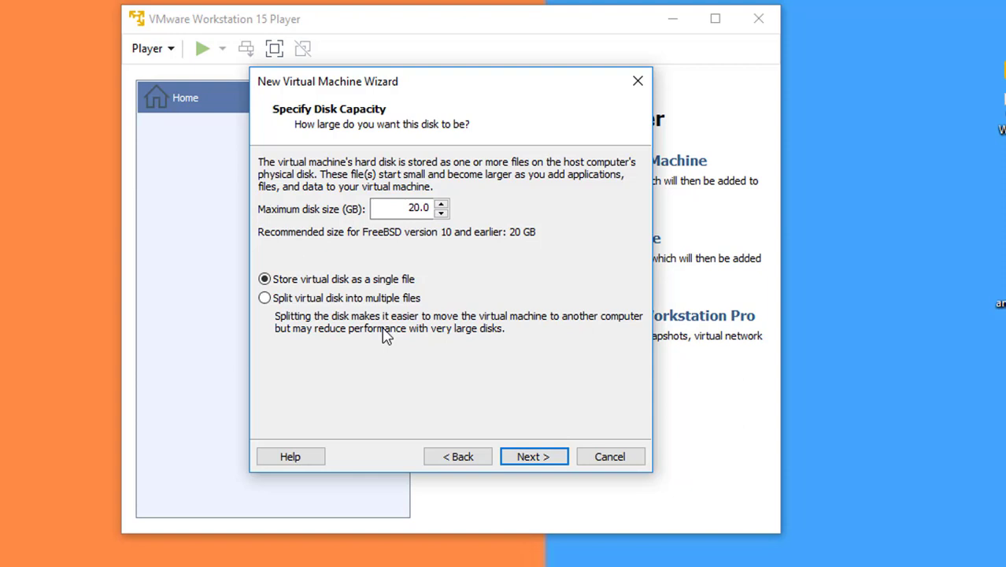
click(534, 456)
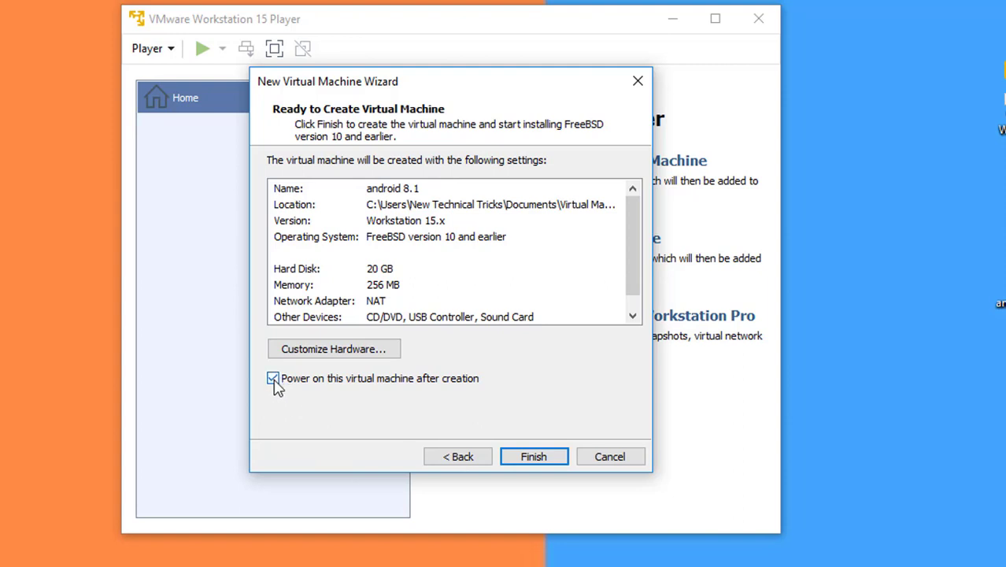
Step: Customize the hardware to 2 GB memory and 2 processor cores, then finish the wizard
click(335, 353)
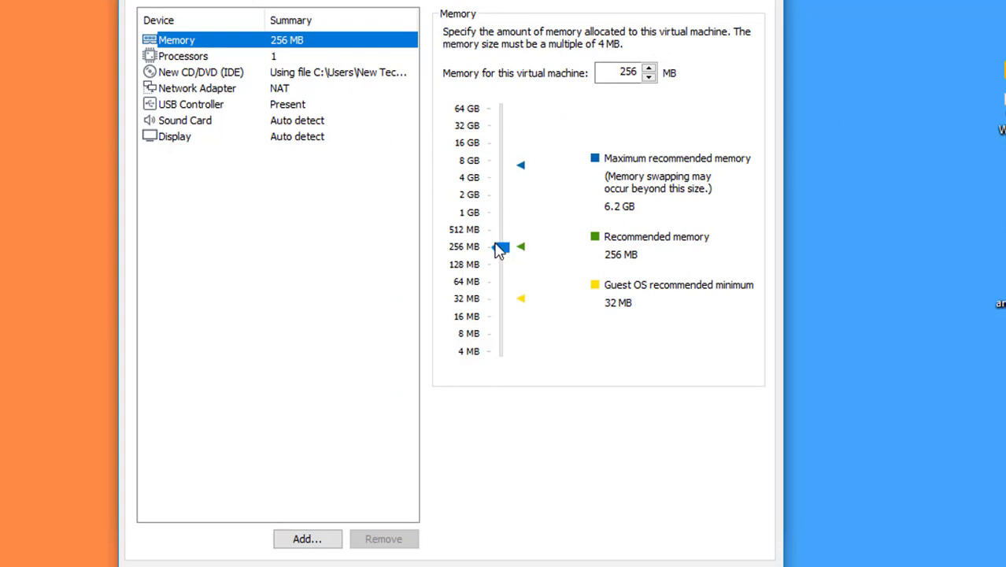
drag(502, 247, 504, 202)
click(202, 60)
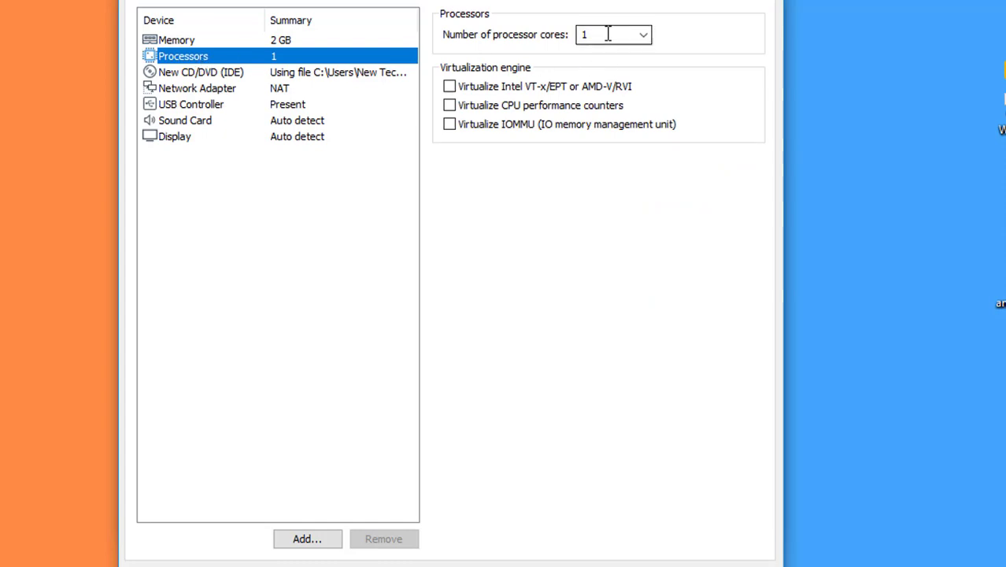
click(645, 37)
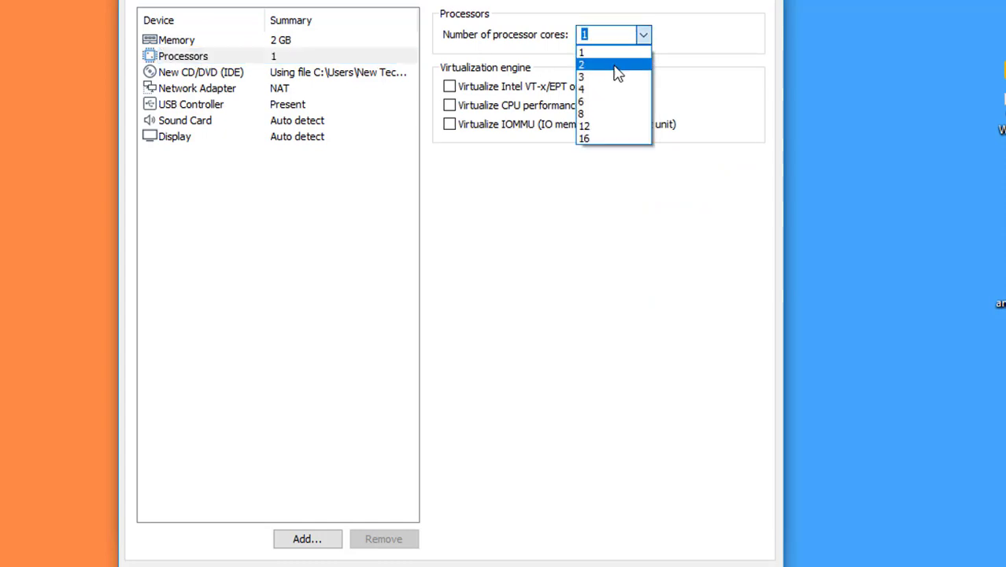
click(618, 65)
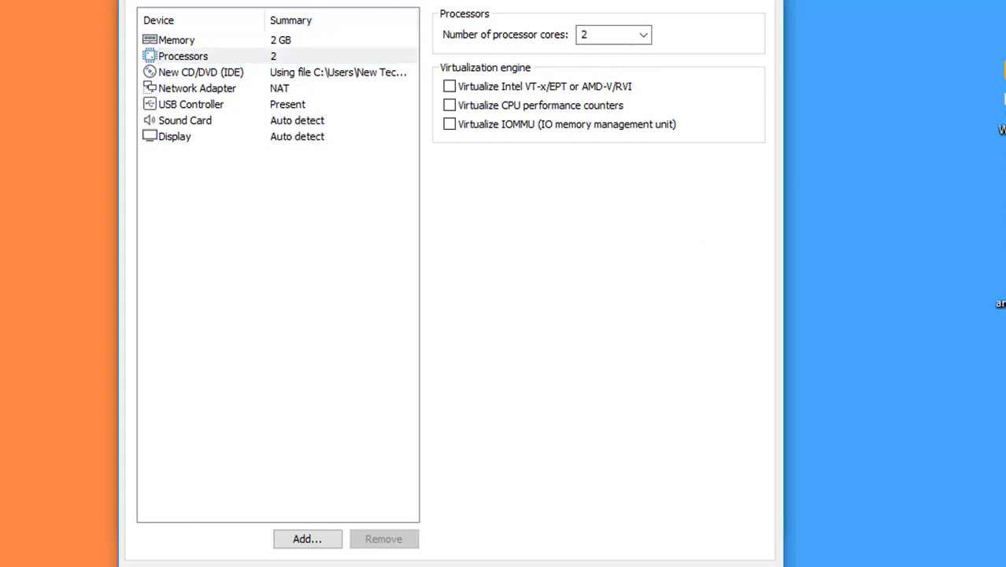
key(Escape)
click(526, 457)
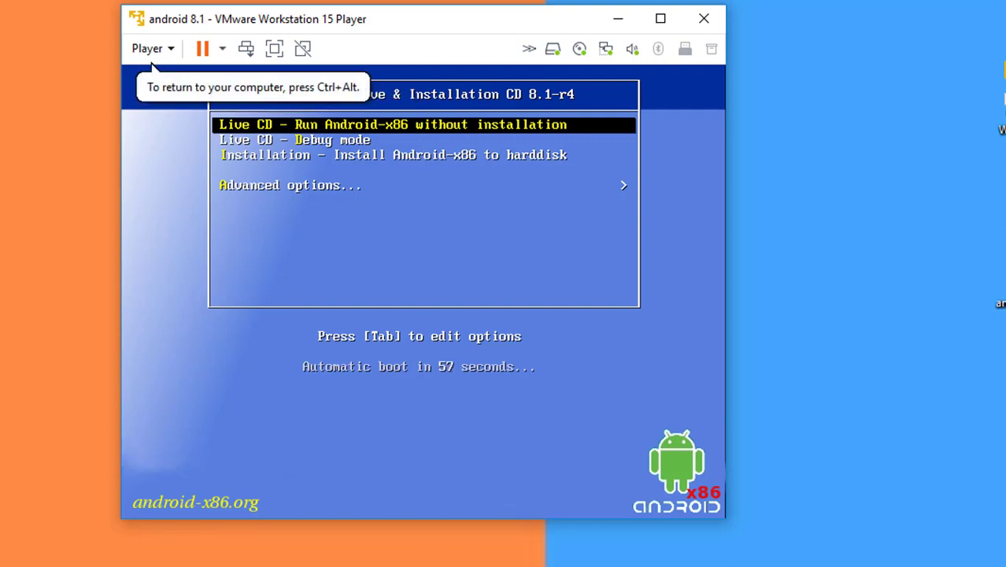
Step: Choose Auto_Installation under Advanced options and confirm Yes to erase /dev/sda and install
key(Down)
key(Down)
key(Down)
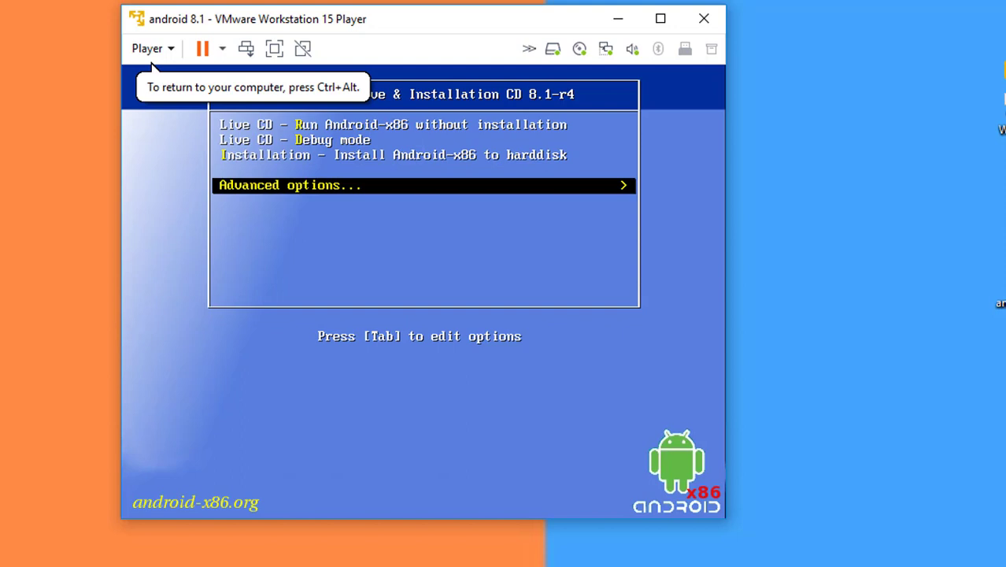
key(Return)
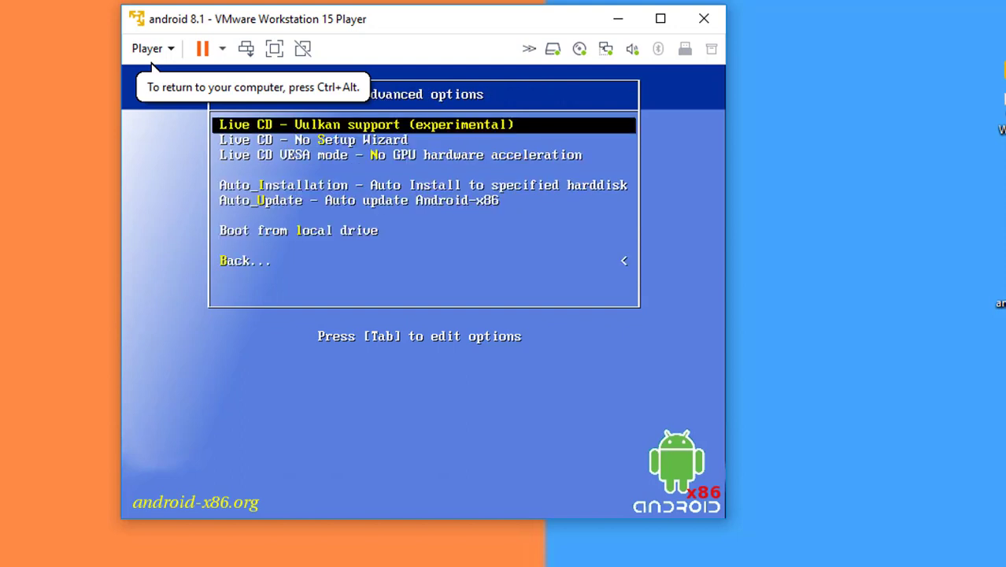
key(Down)
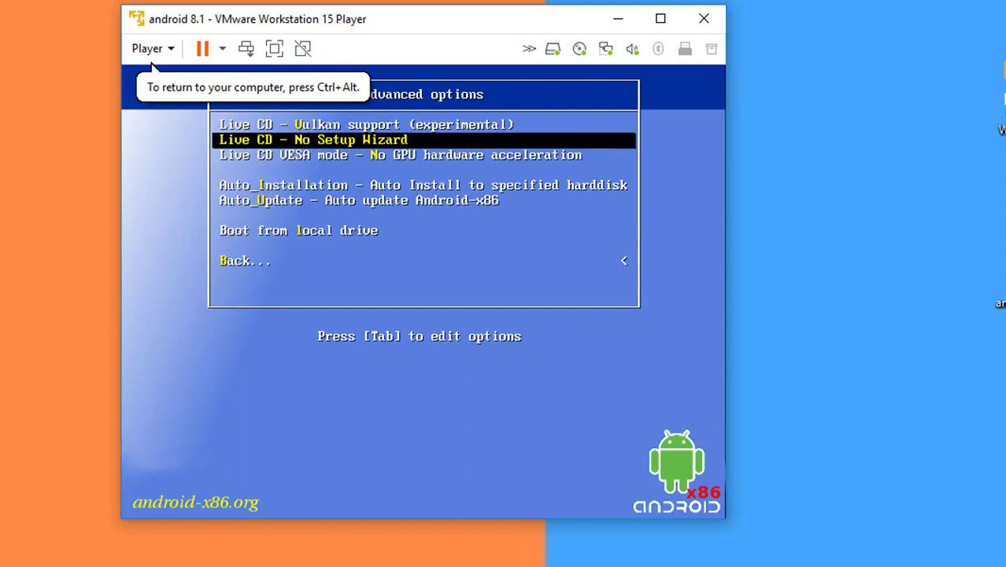
key(Down)
key(Down)
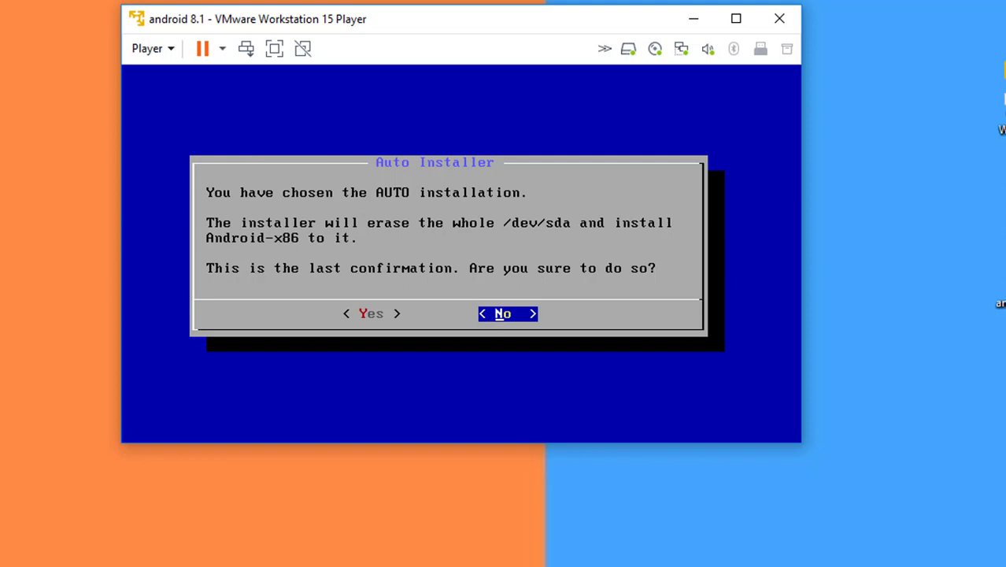
key(Left)
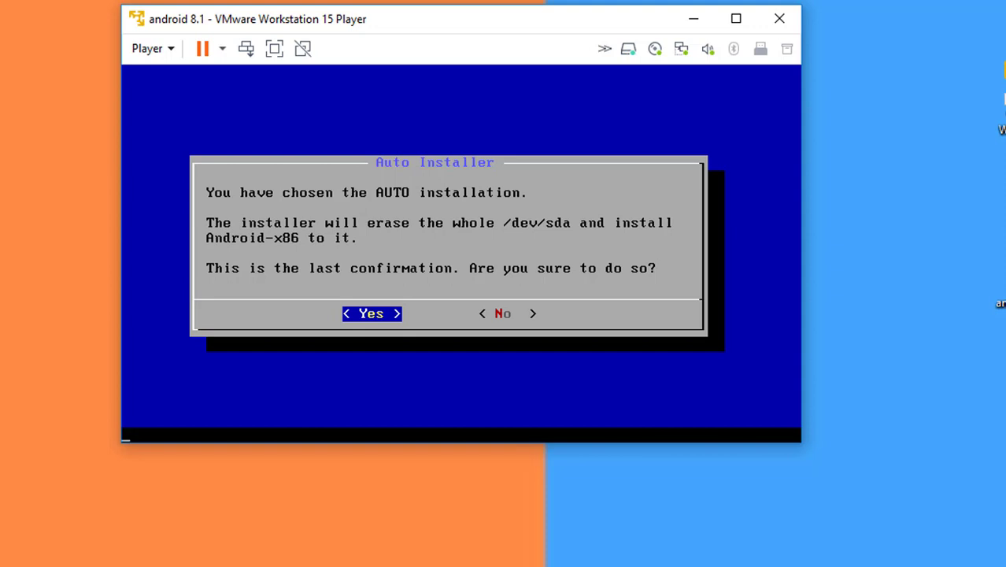
key(Return)
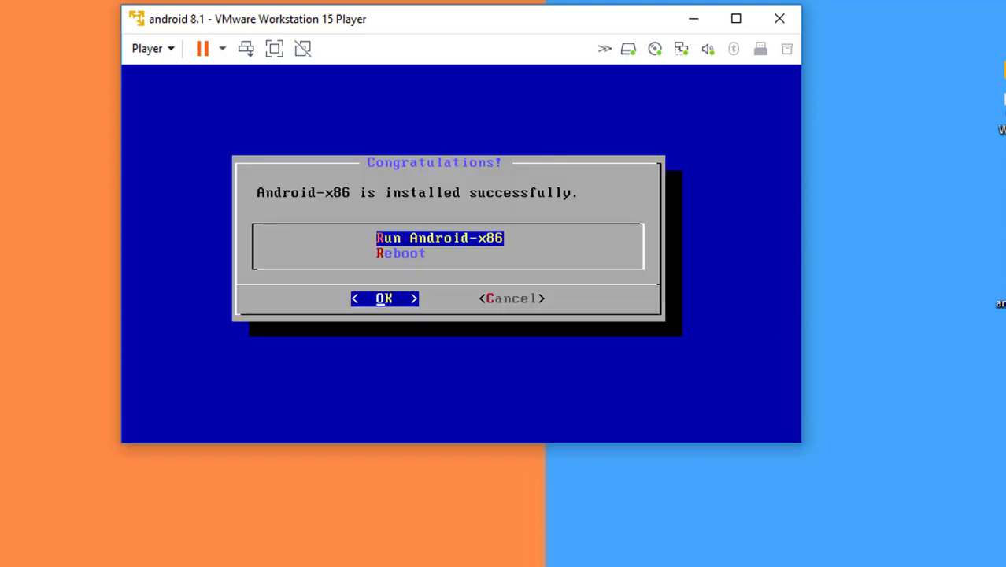
Step: Choose Reboot on the Congratulations screen to restart the virtual machine
key(Down)
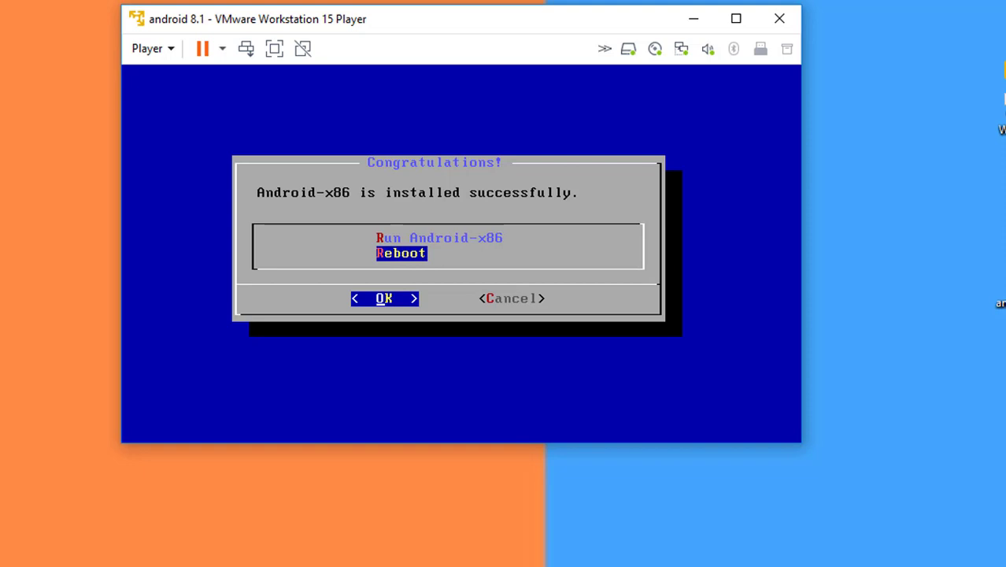
key(Return)
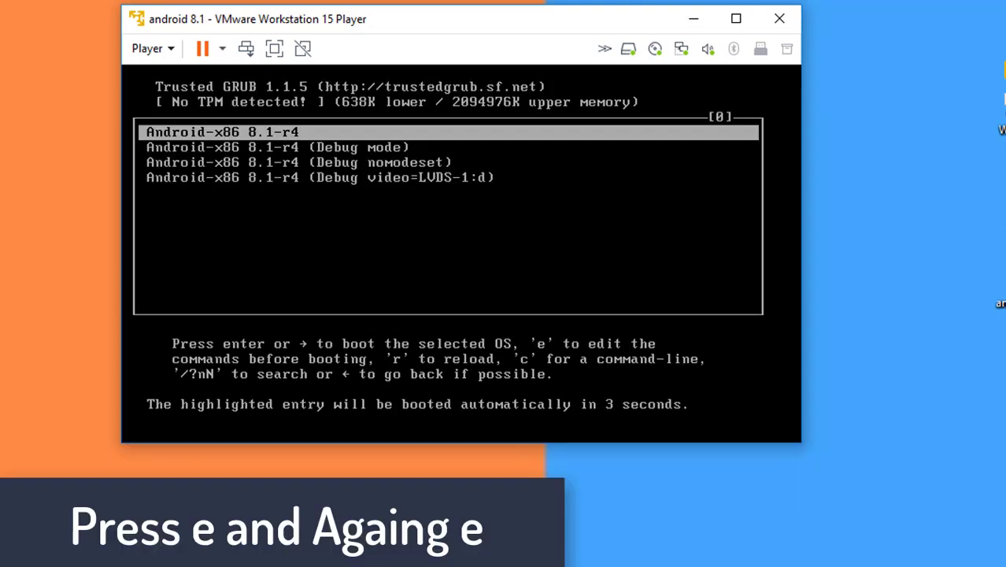
Step: Edit the Android-x86 GRUB kernel line, replacing quiet and SRC with 'nomodeset exforcevesa'
key(e)
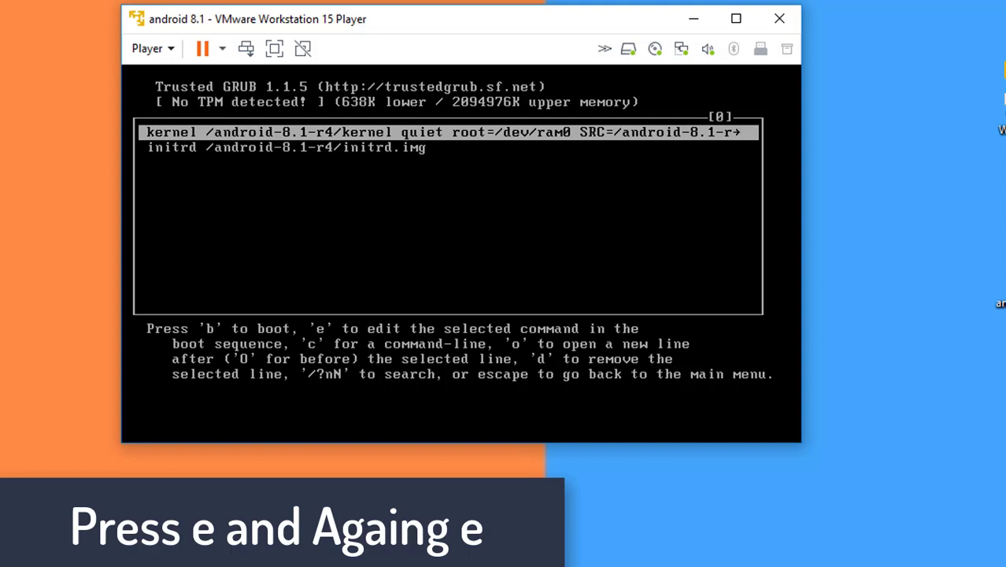
key(e)
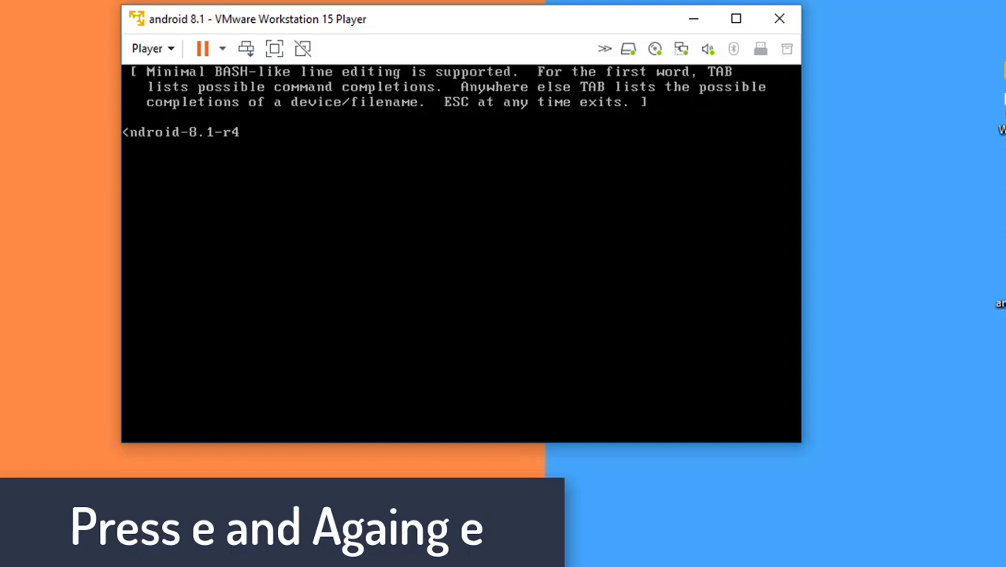
key(BackSpace)
key(BackSpace)
key(BackSpace)
key(BackSpace)
key(BackSpace)
key(BackSpace)
key(BackSpace)
key(BackSpace)
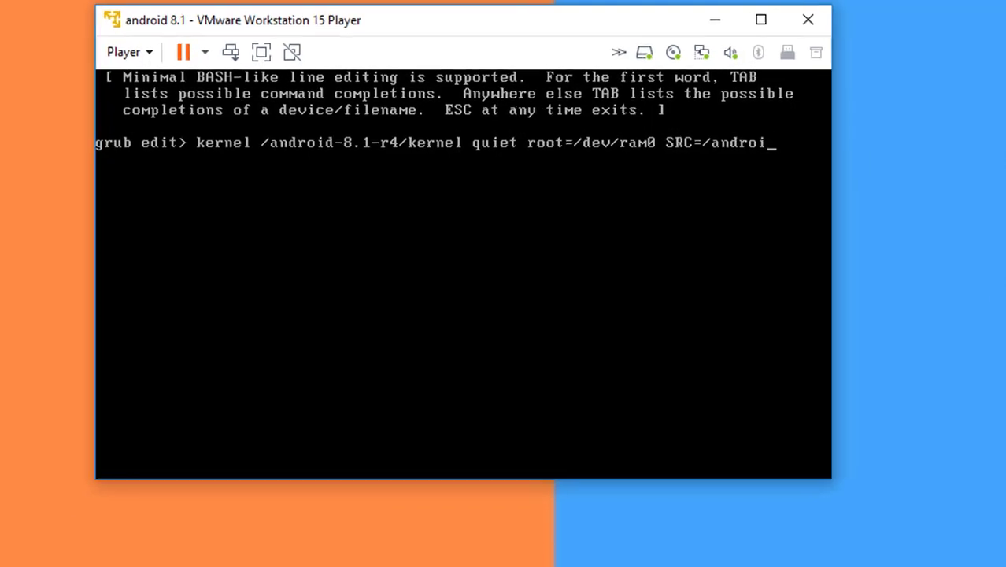
key(BackSpace)
key(BackSpace)
key(BackSpace)
key(BackSpace)
key(BackSpace)
key(BackSpace)
key(BackSpace)
key(BackSpace)
key(BackSpace)
key(BackSpace)
key(BackSpace)
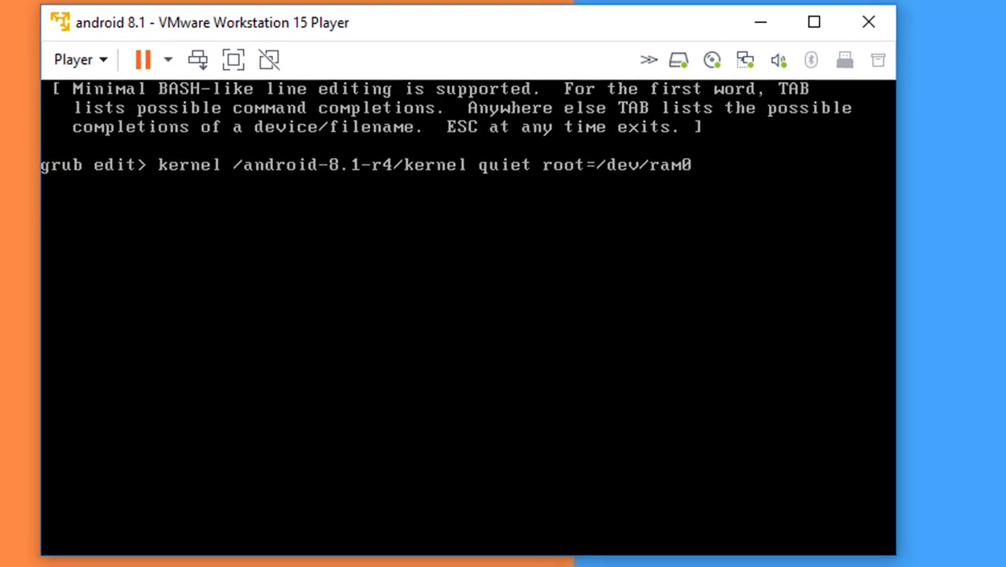
key(Left)
key(Left)
key(Left)
key(Left)
key(Left)
key(Left)
key(Left)
key(Left)
key(Left)
key(Left)
key(Left)
key(Left)
key(Left)
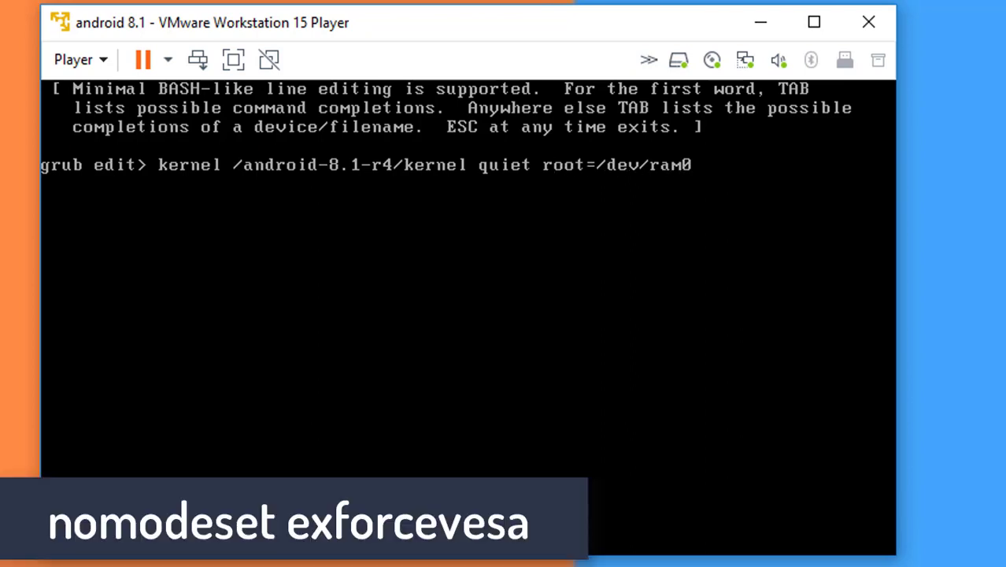
key(BackSpace)
key(BackSpace)
key(BackSpace)
key(BackSpace)
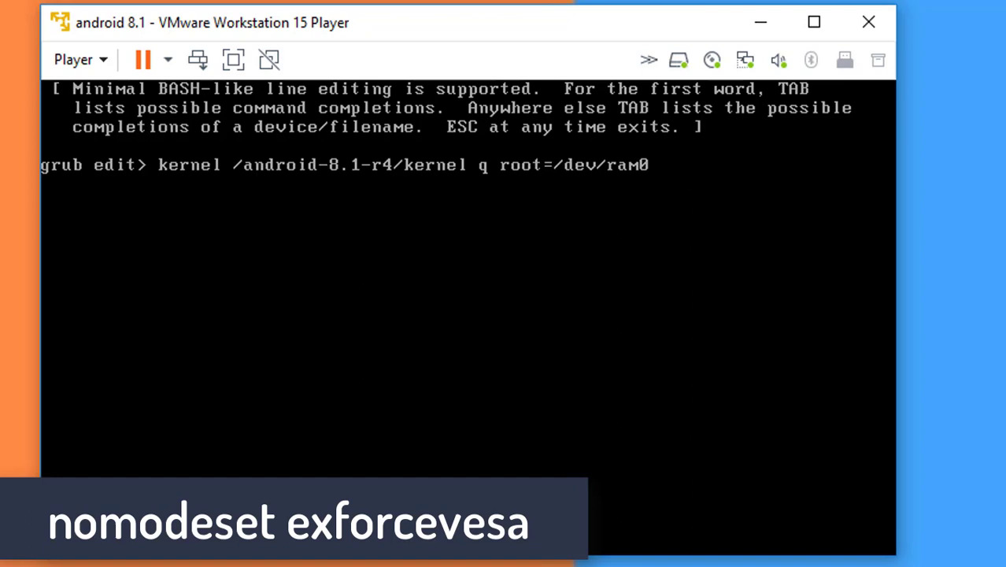
key(BackSpace)
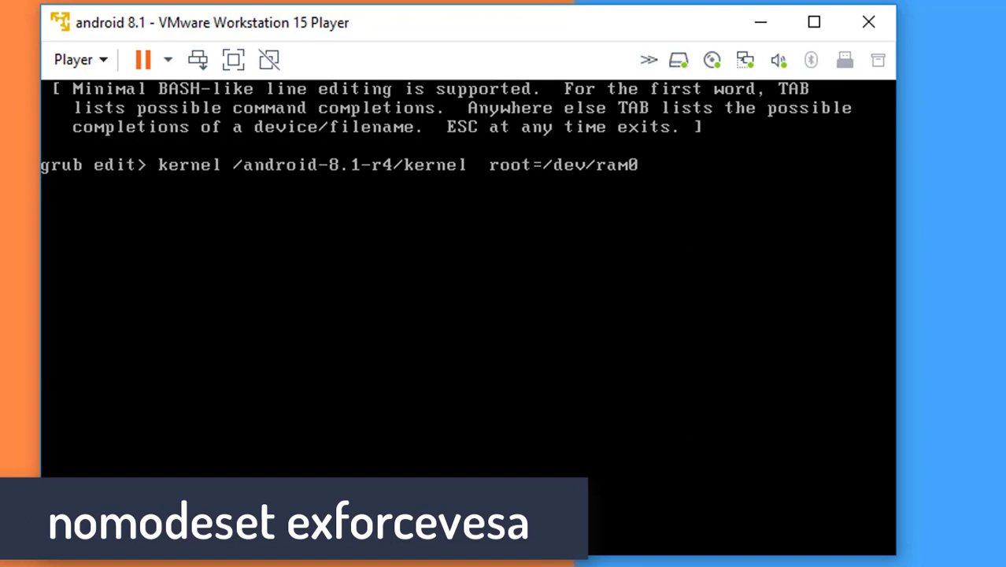
text(nomode)
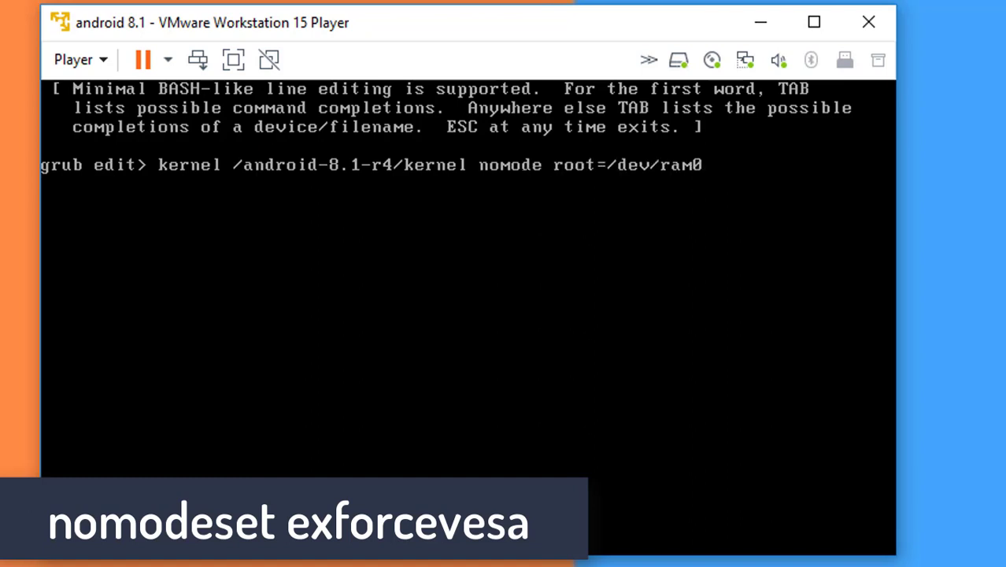
text(set )
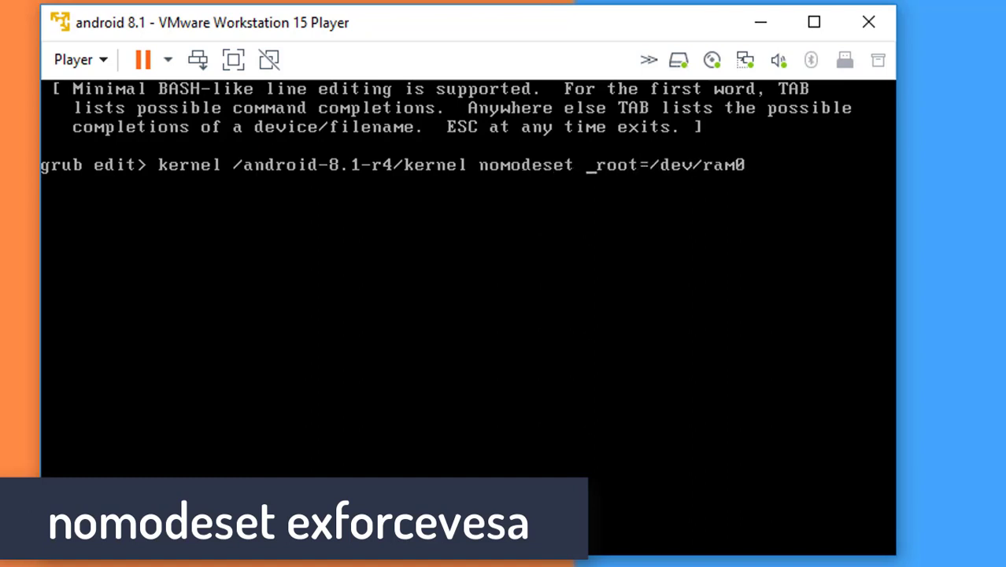
text(ex)
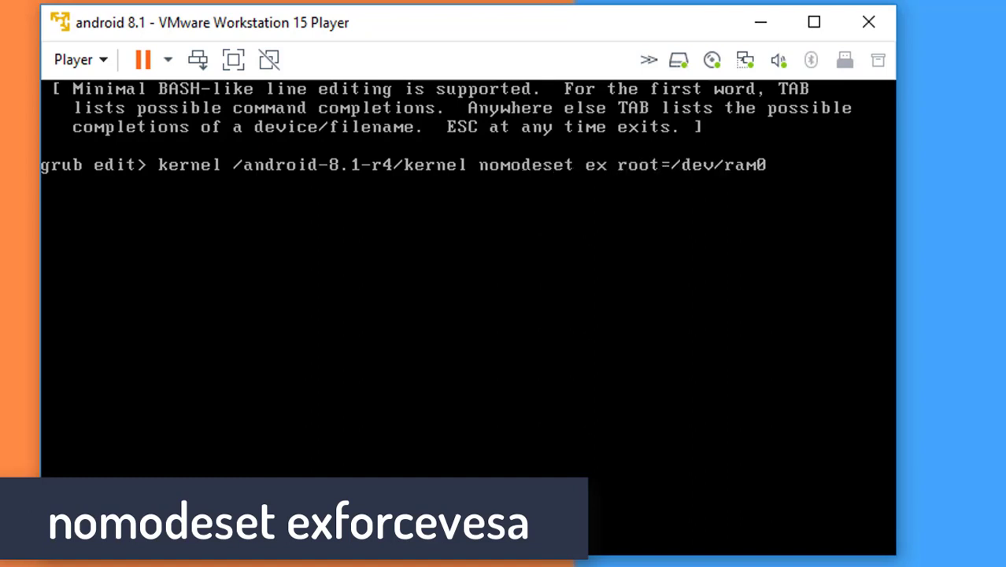
text(force)
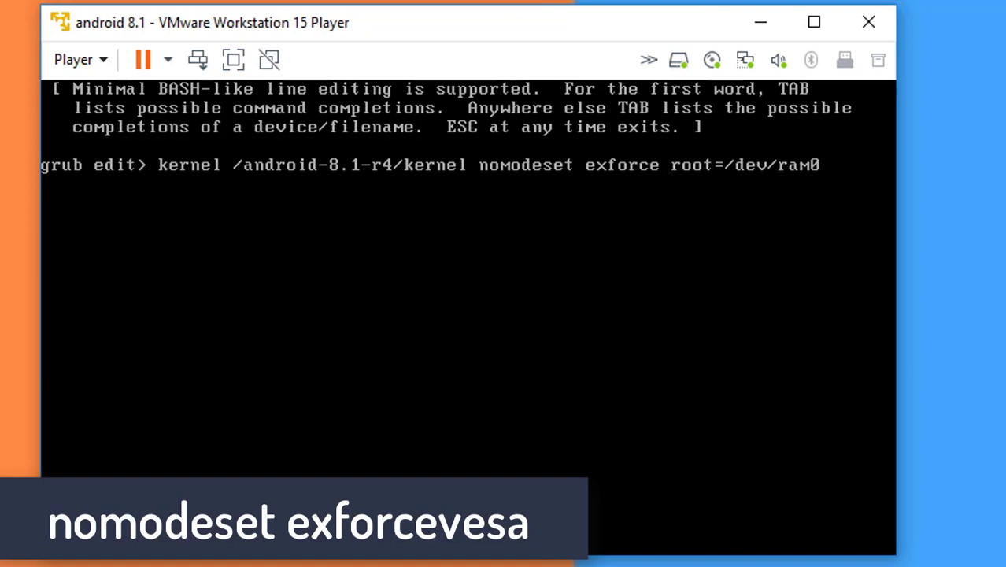
text(vesa)
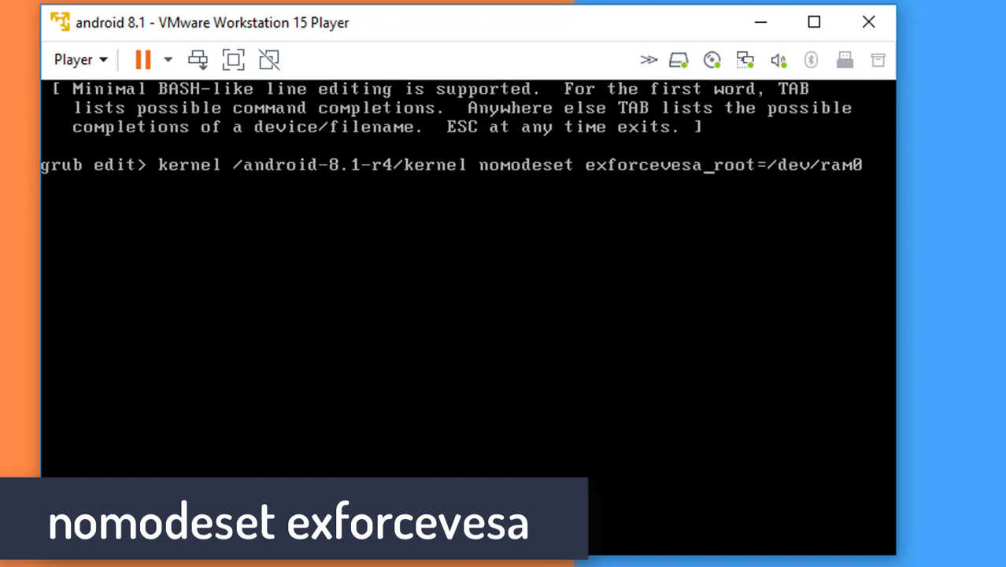
key(Return)
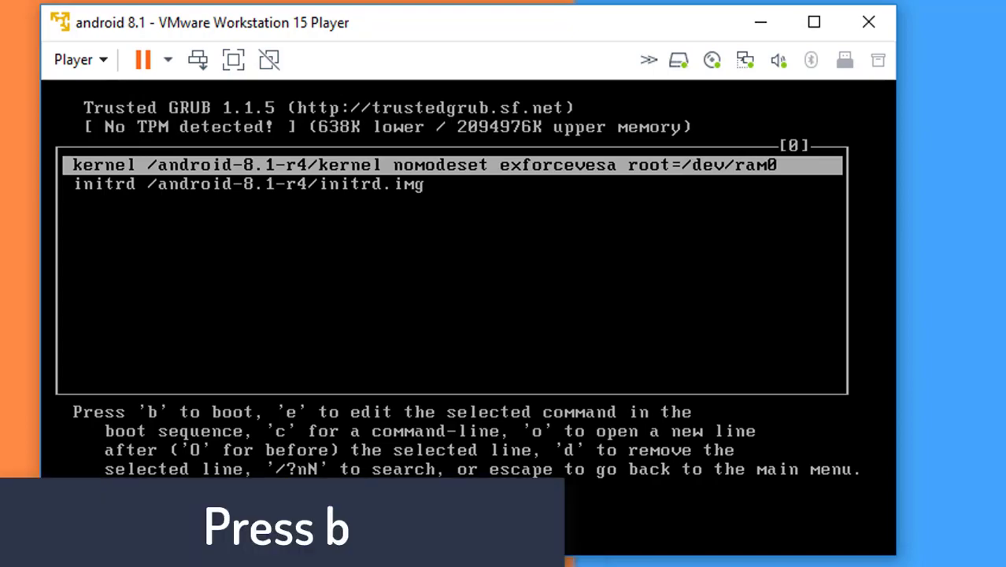
Step: Boot the edited GRUB entry with b and wait for Android's 'Hi there' screen
key(b)
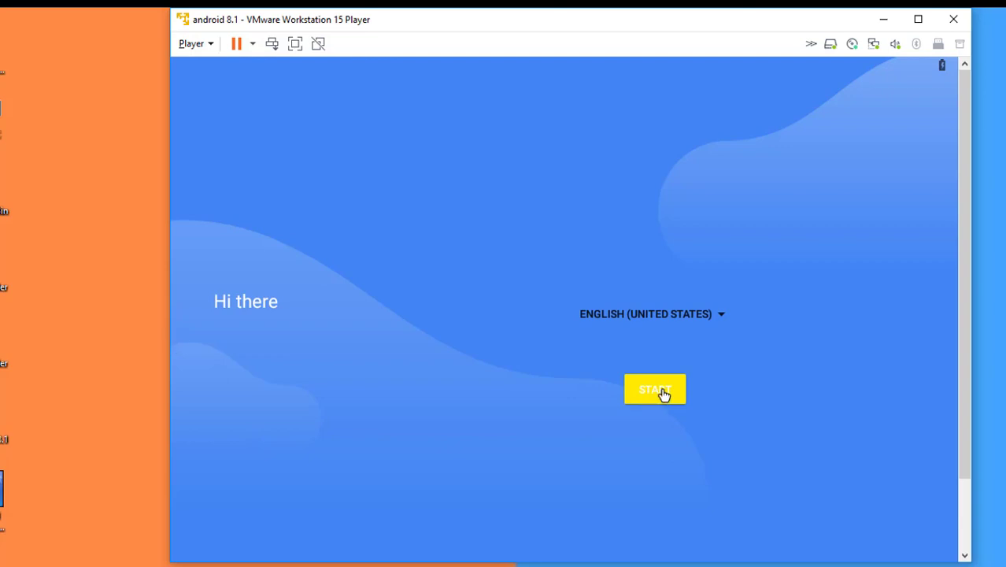
Step: Start the Android setup wizard and skip the Wi-Fi connection step
click(660, 394)
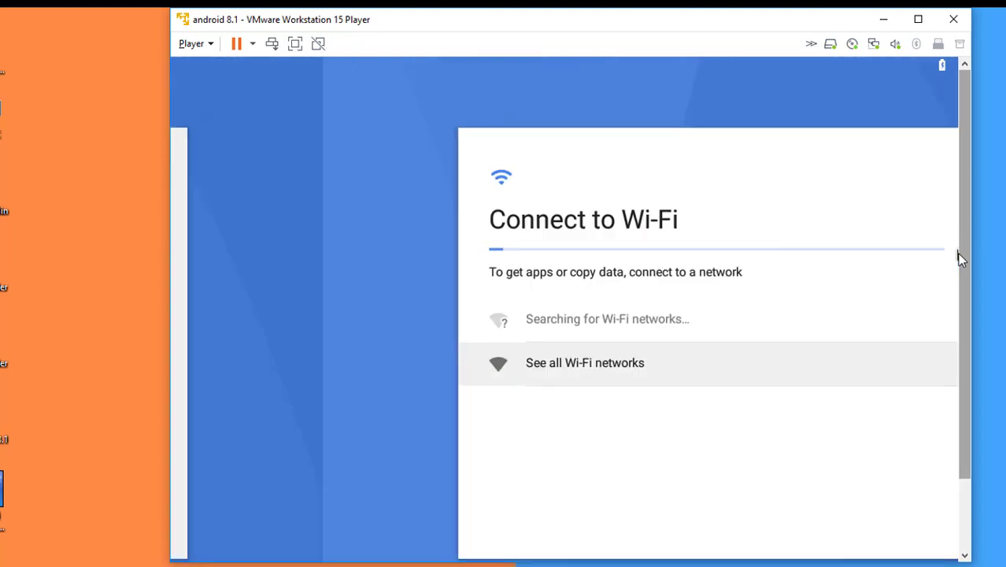
drag(961, 253, 975, 270)
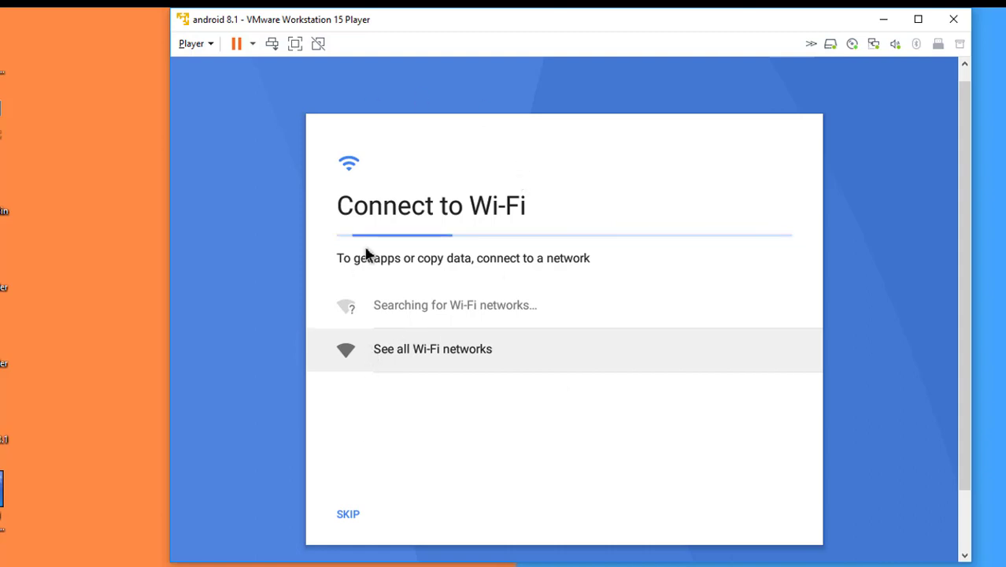
click(350, 513)
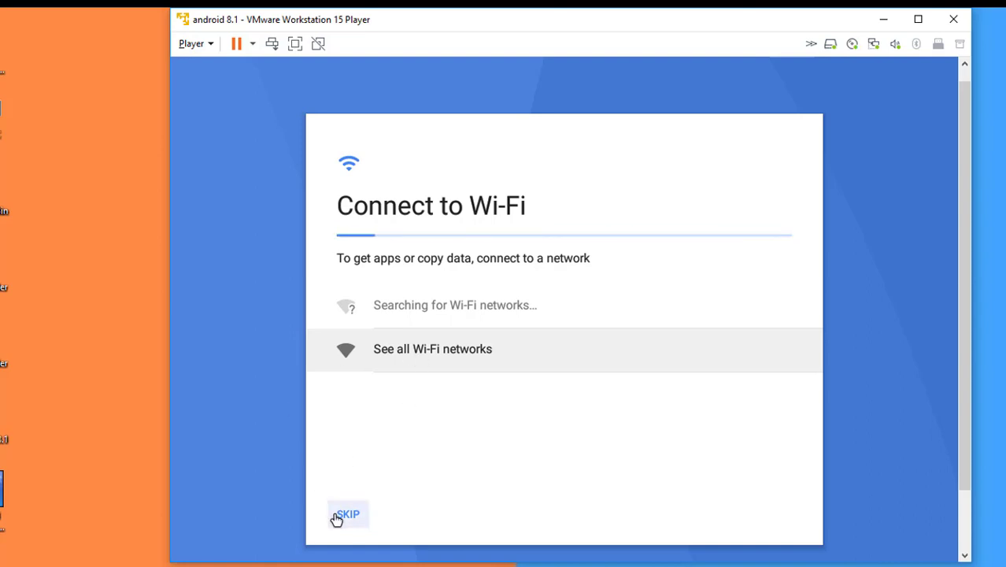
click(339, 516)
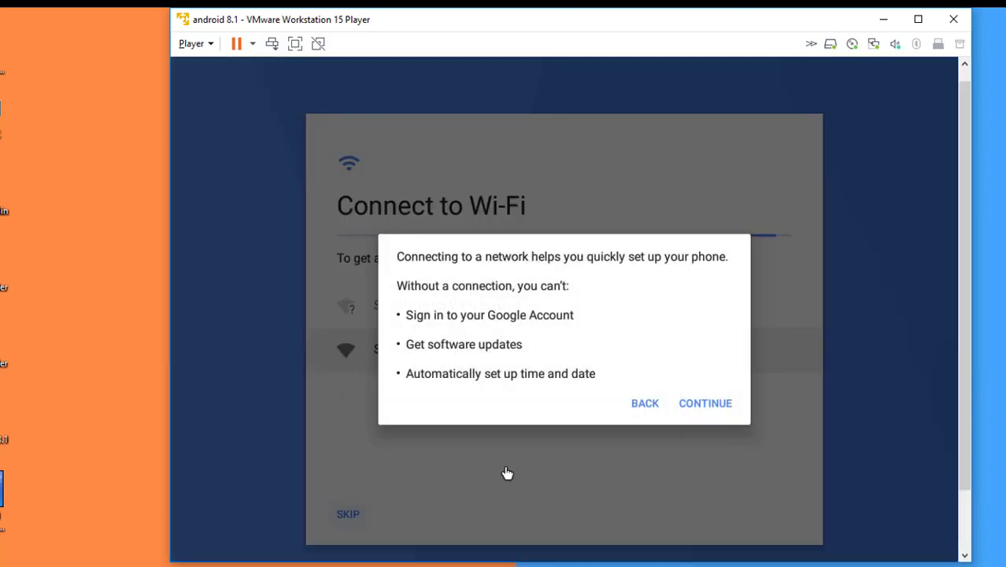
Step: Continue setup offline, keep the suggested date and time, and enter the name 'New technivcal tr'
click(707, 410)
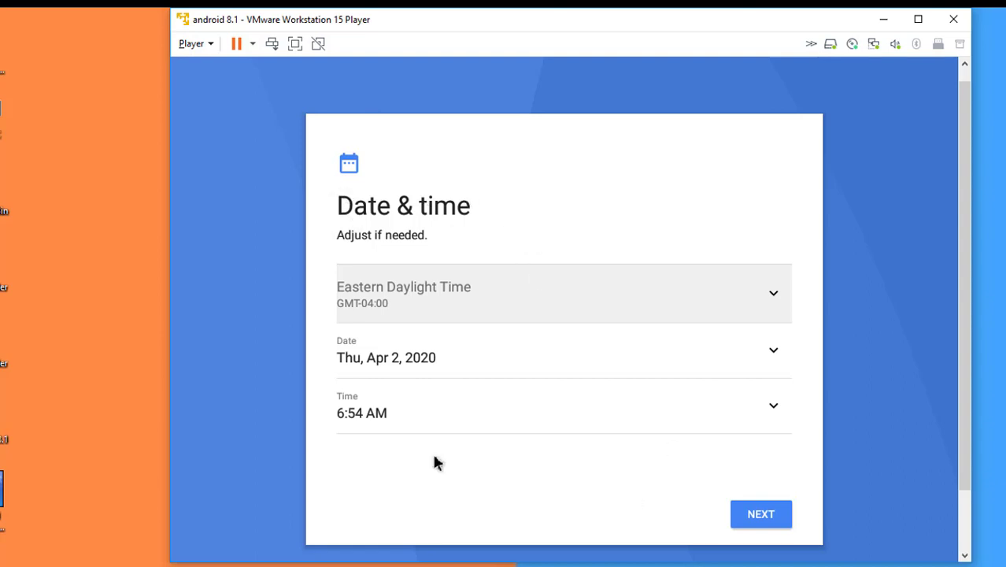
click(741, 524)
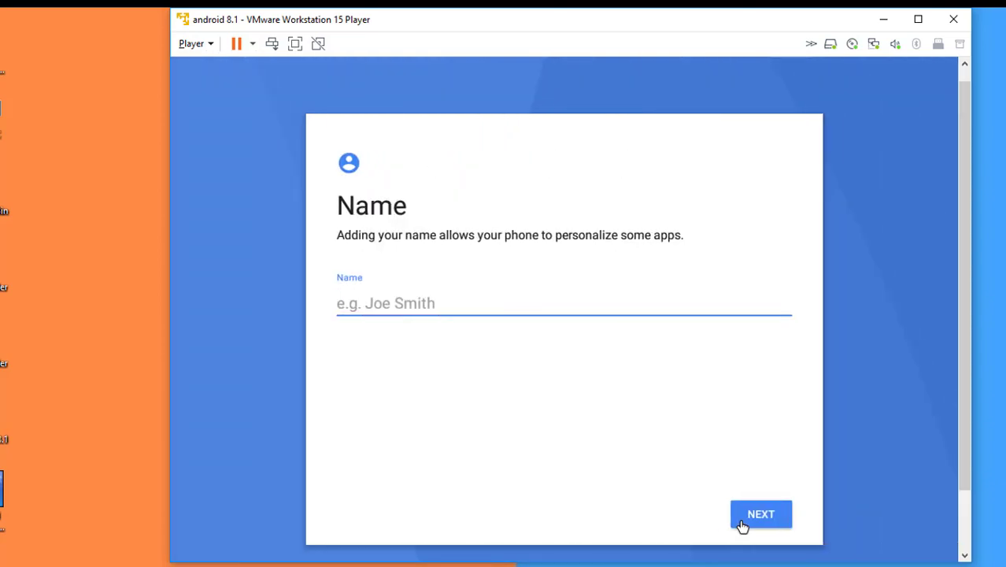
text(N)
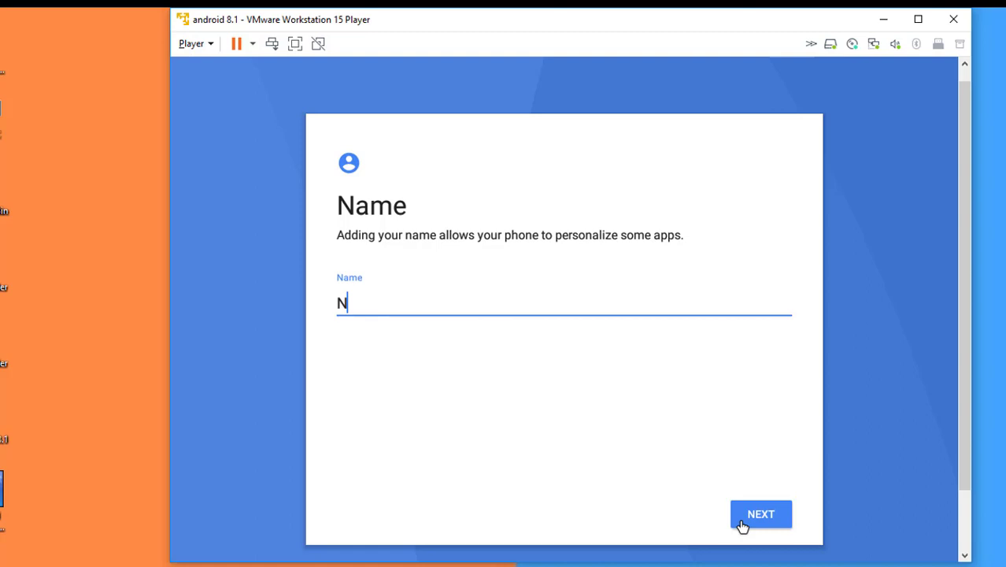
text(ew technivca)
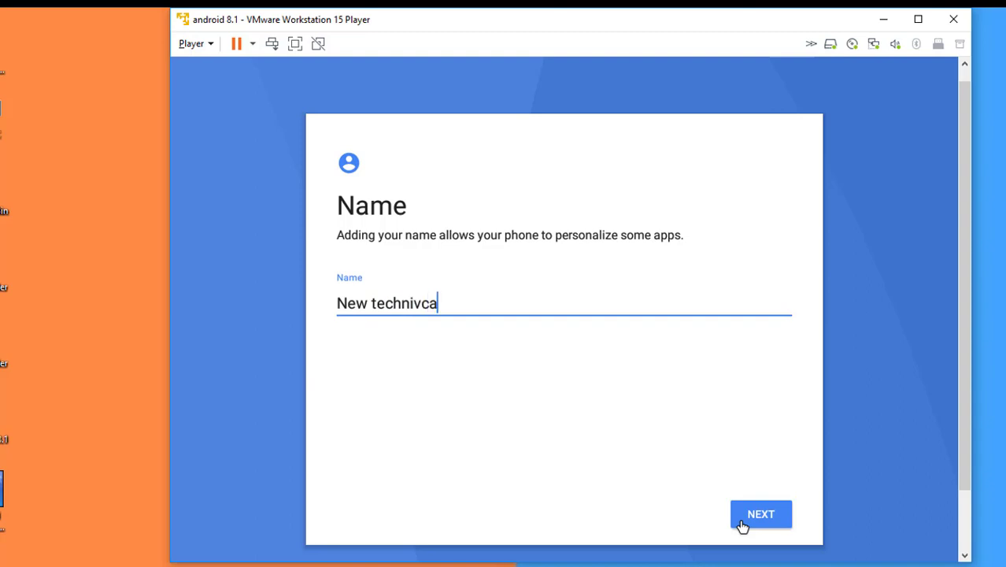
text(l tricks)
click(784, 519)
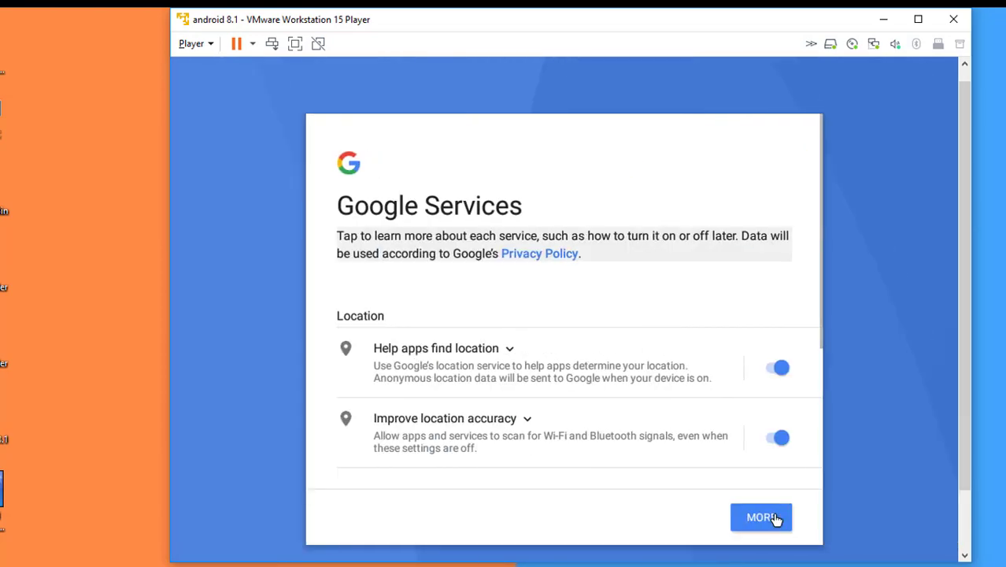
Step: Agree to the Google services terms and decline adding another email account
click(775, 517)
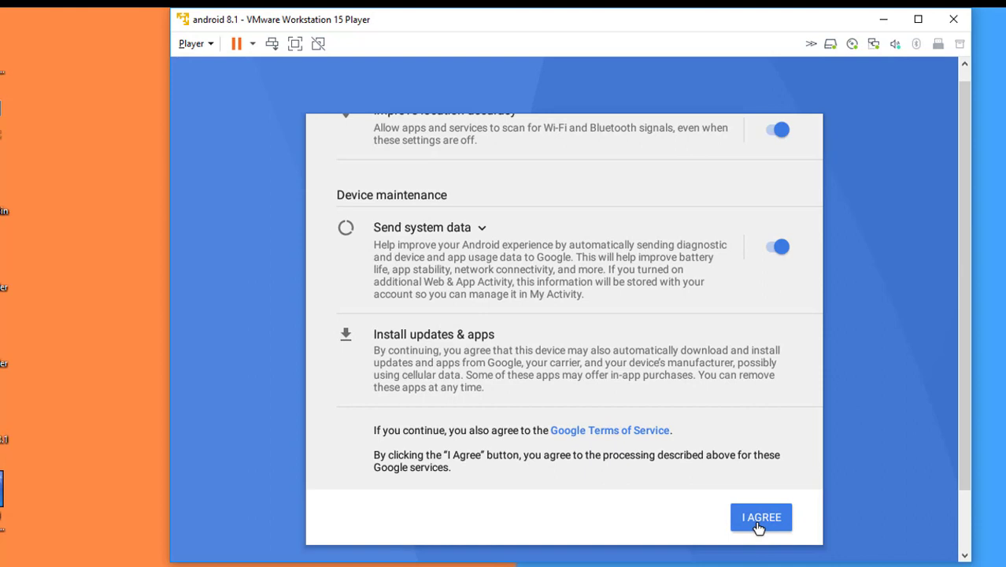
click(758, 524)
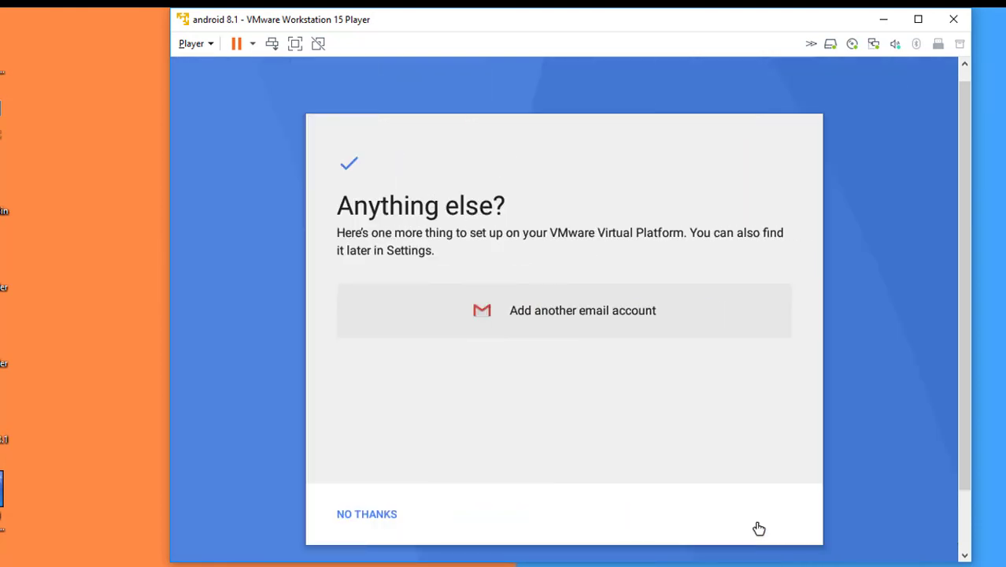
click(349, 523)
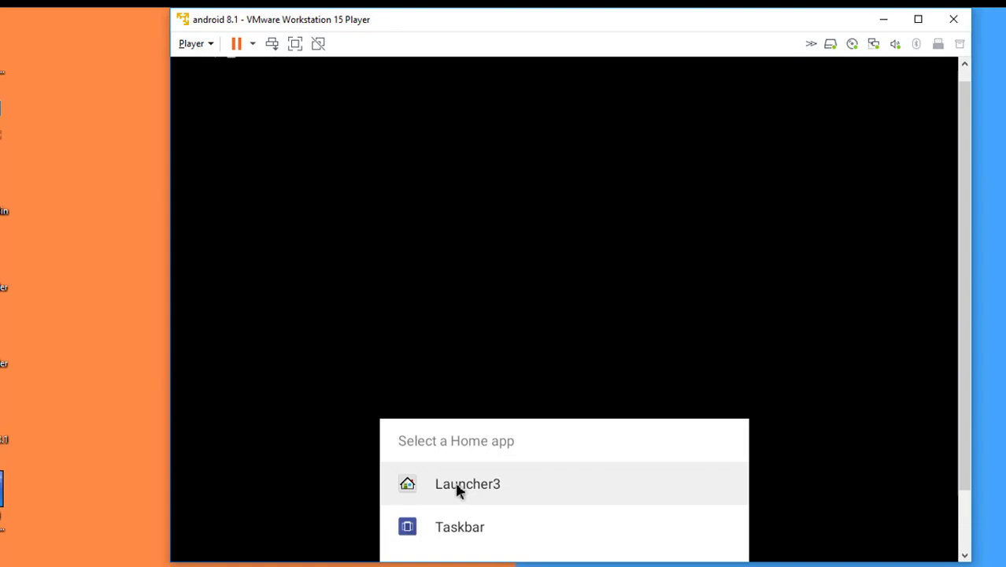
Step: Set Launcher3 as the home app, run the VM full screen, and swipe up to the app drawer
click(459, 487)
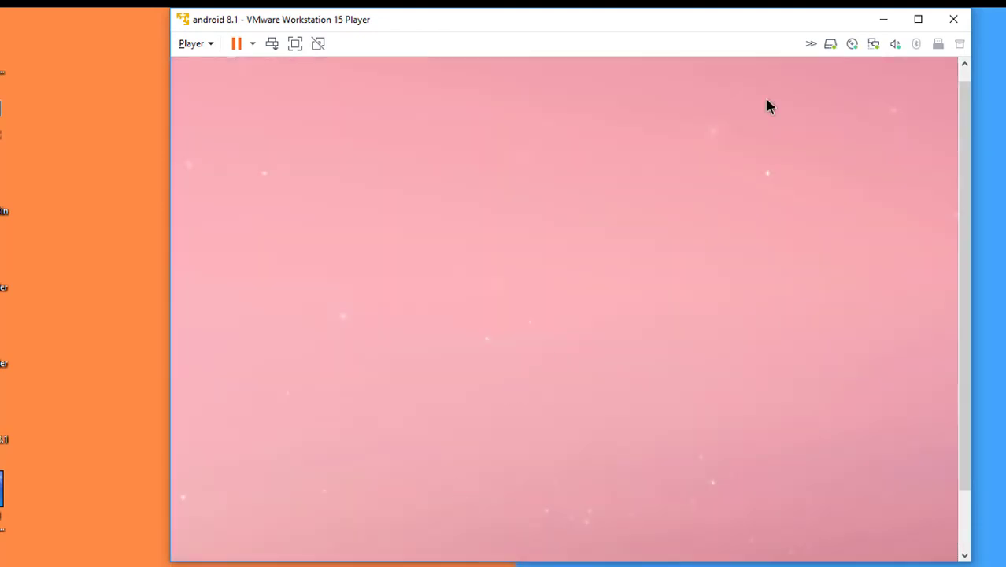
click(296, 44)
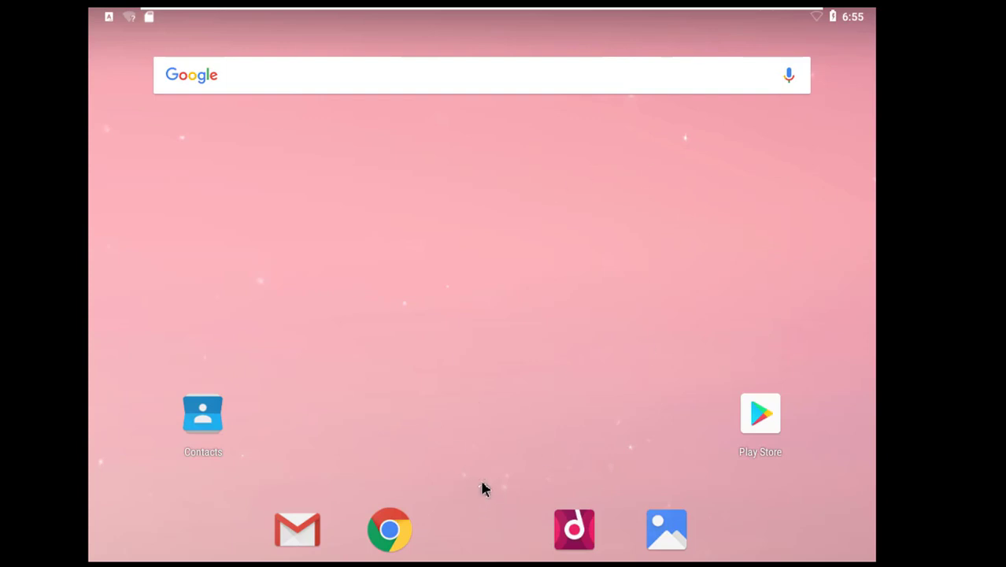
drag(482, 489, 483, 303)
drag(483, 490, 478, 222)
drag(476, 493, 489, 77)
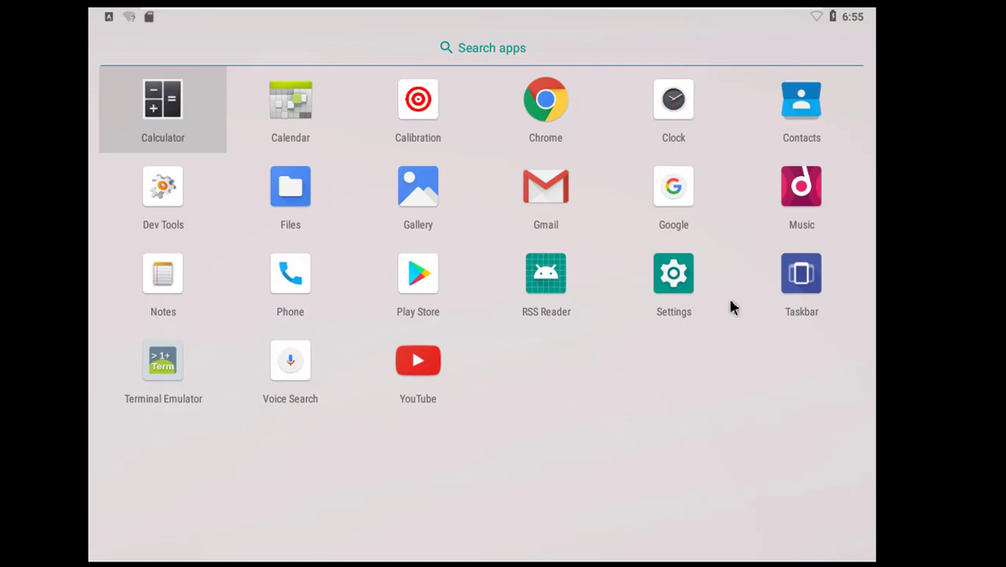
Step: In Settings, go to System > About tablet to view Android version 8.1.0
click(667, 288)
drag(445, 337, 435, 227)
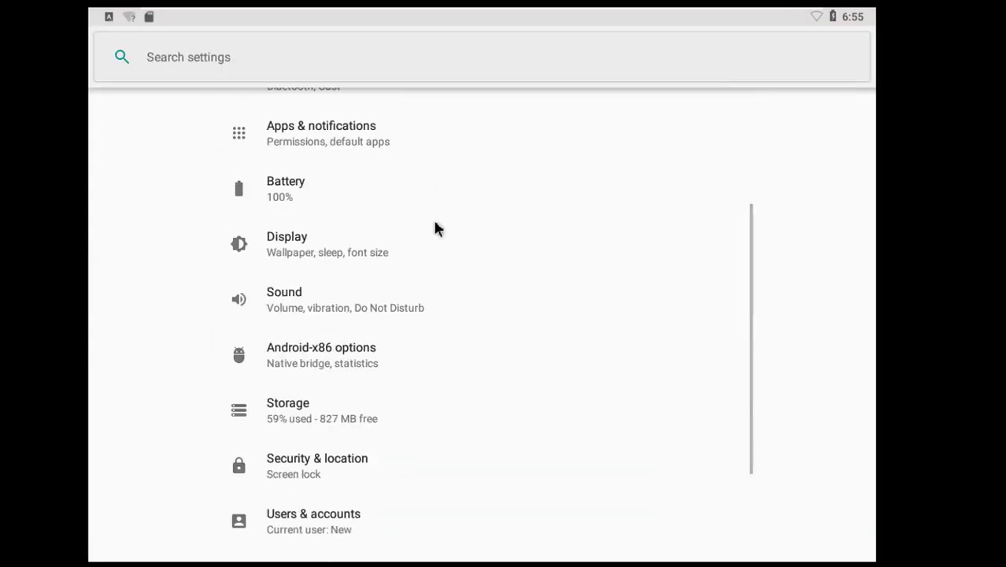
drag(347, 408, 348, 342)
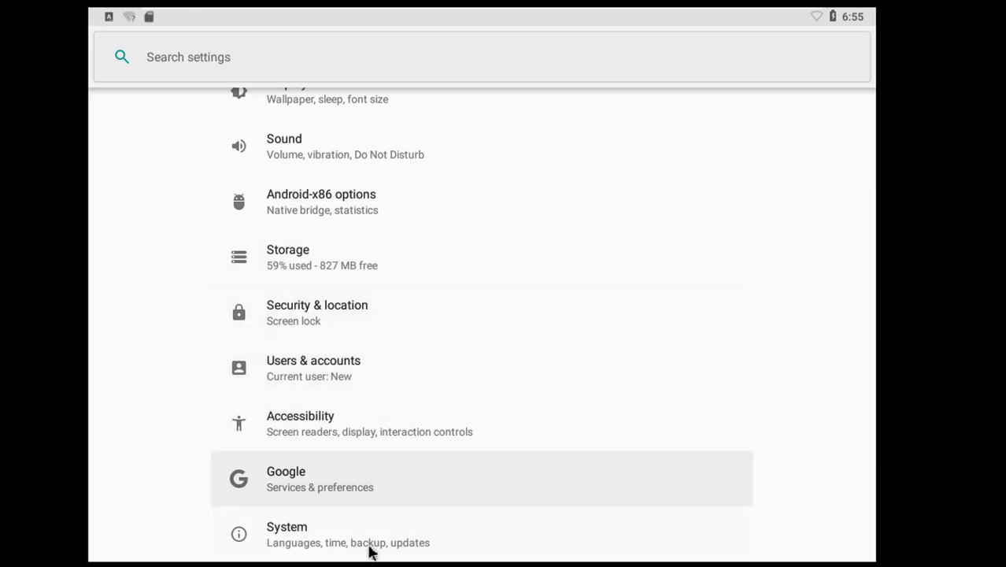
click(286, 536)
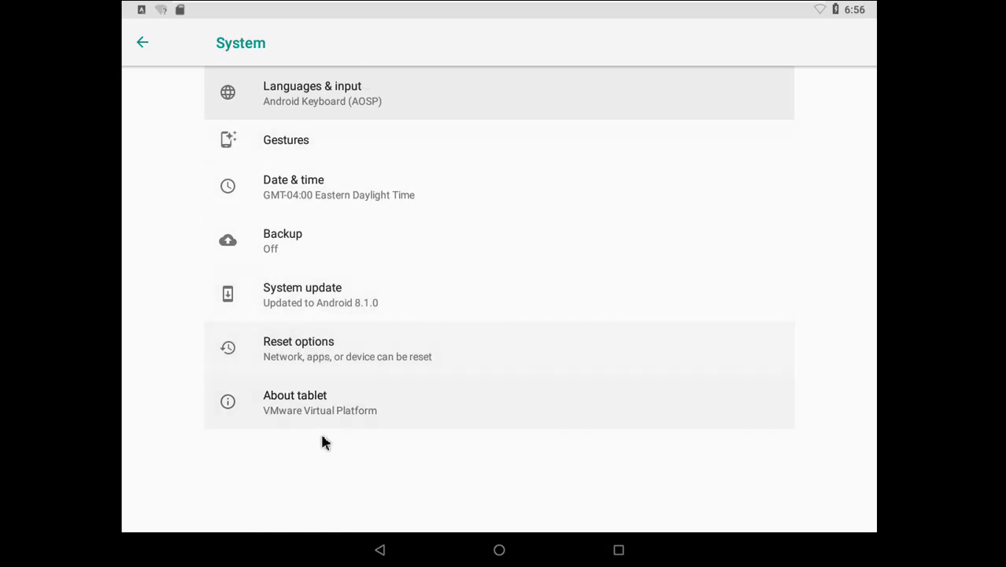
click(274, 410)
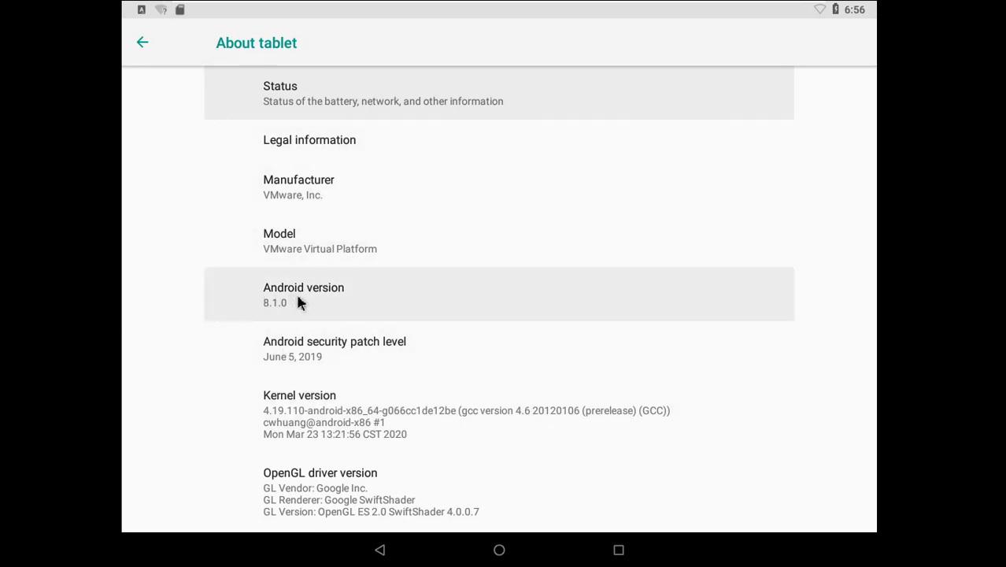
Step: Launch the Android version easter egg and tap the Oreo cookie until the octopus appears
click(320, 304)
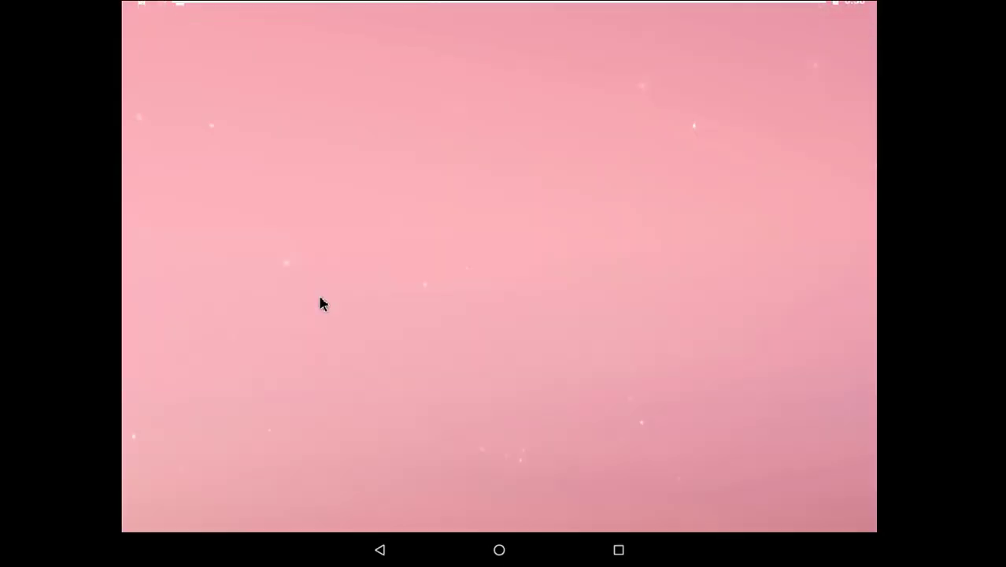
click(520, 285)
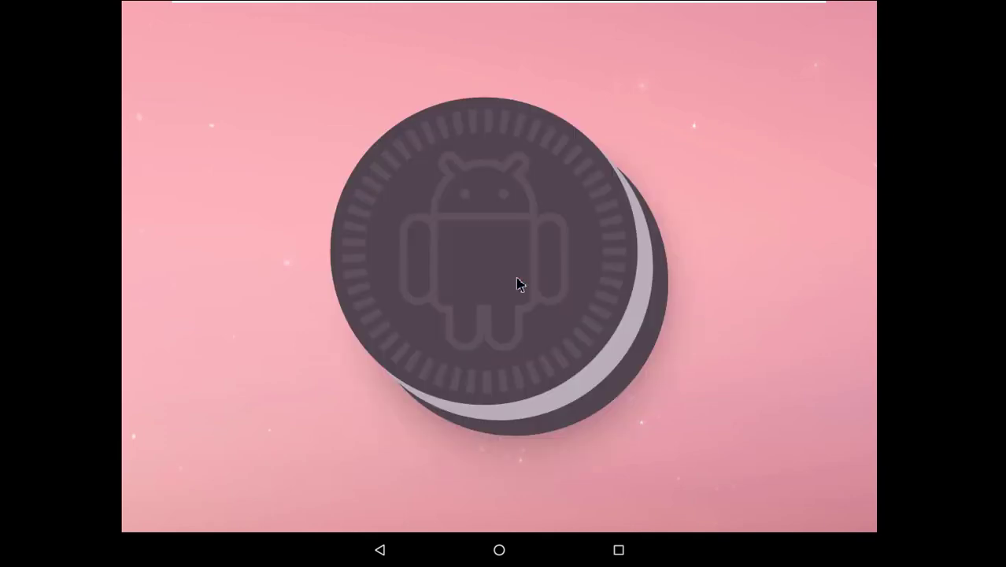
click(518, 280)
click(518, 280)
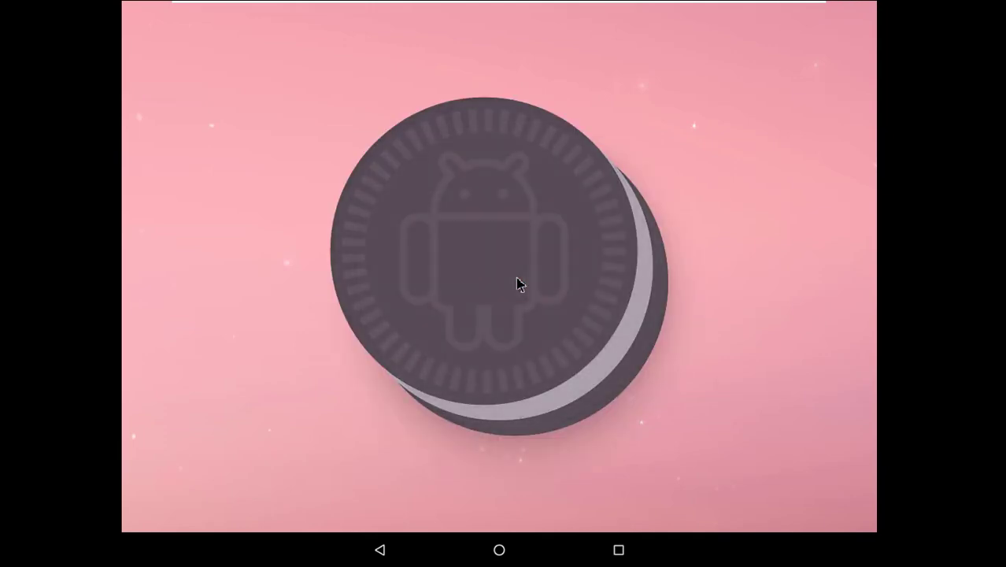
click(517, 278)
click(517, 278)
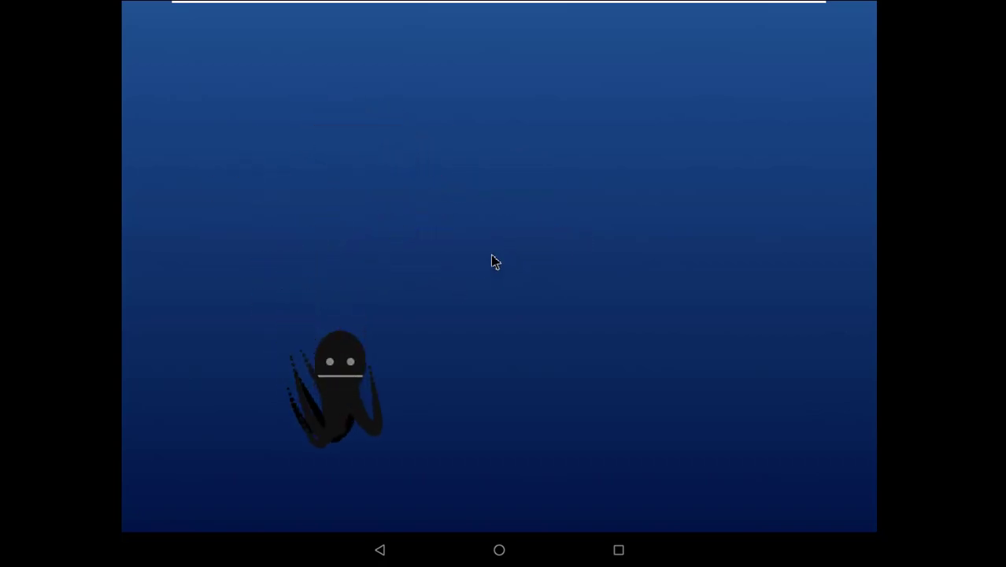
Step: Back out of the easter egg and Settings pages to the Android home screen
click(373, 554)
click(383, 553)
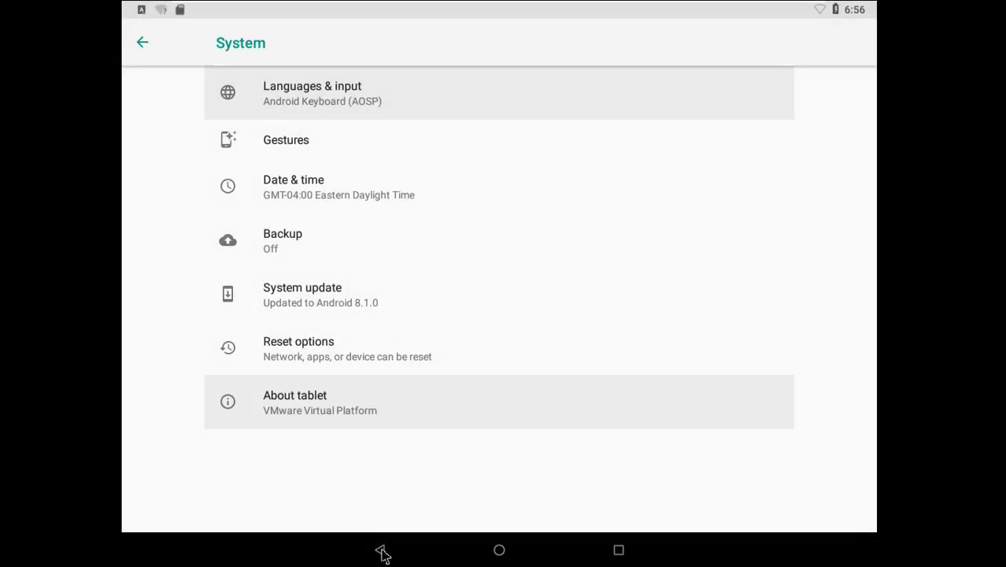
click(384, 555)
click(383, 554)
click(384, 554)
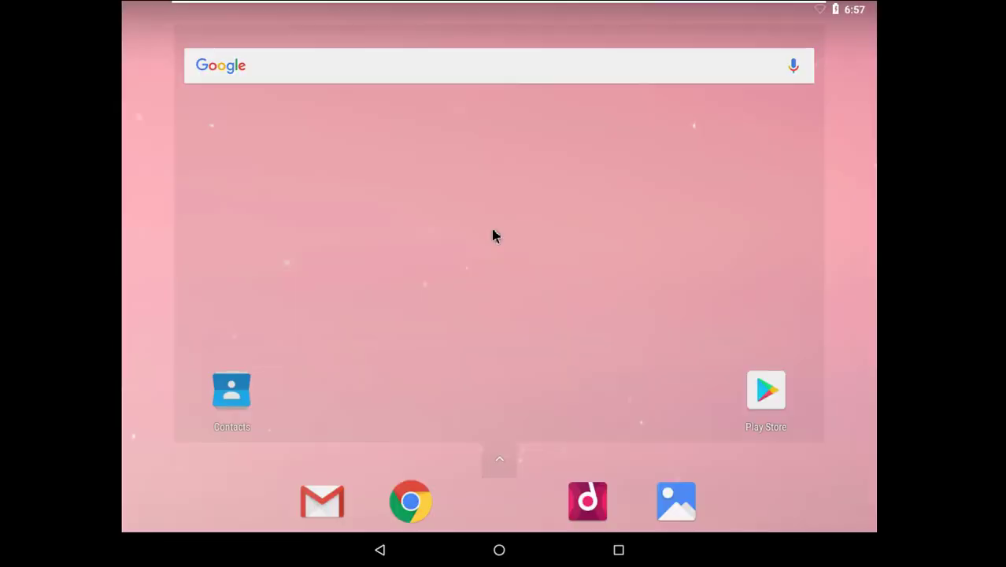